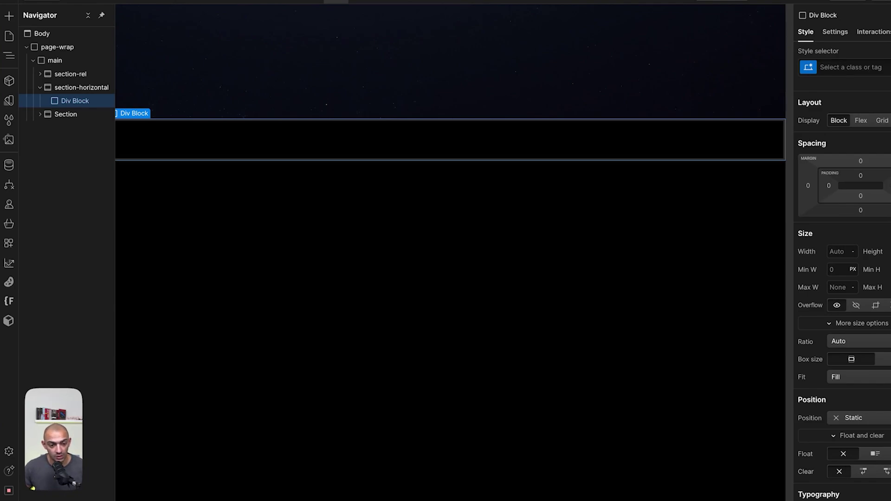
Give the div block inside section-horizontal a new class named sticky-screen
click(854, 68)
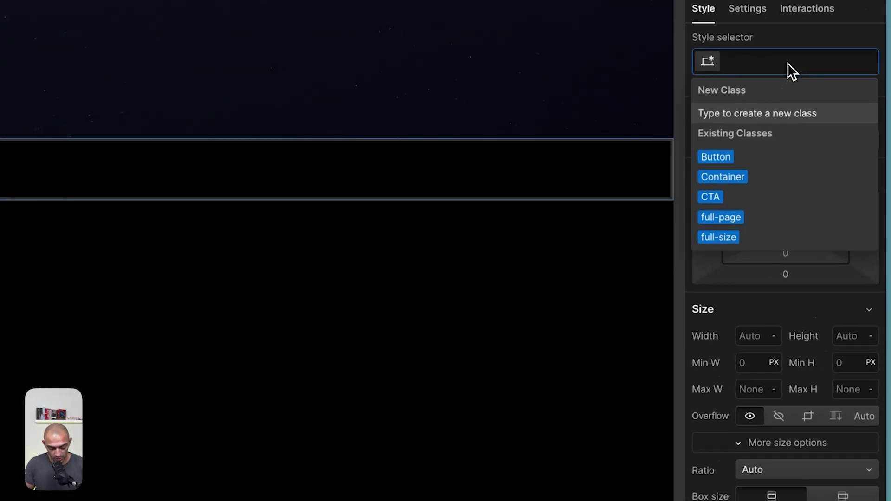
text(sticky-sc)
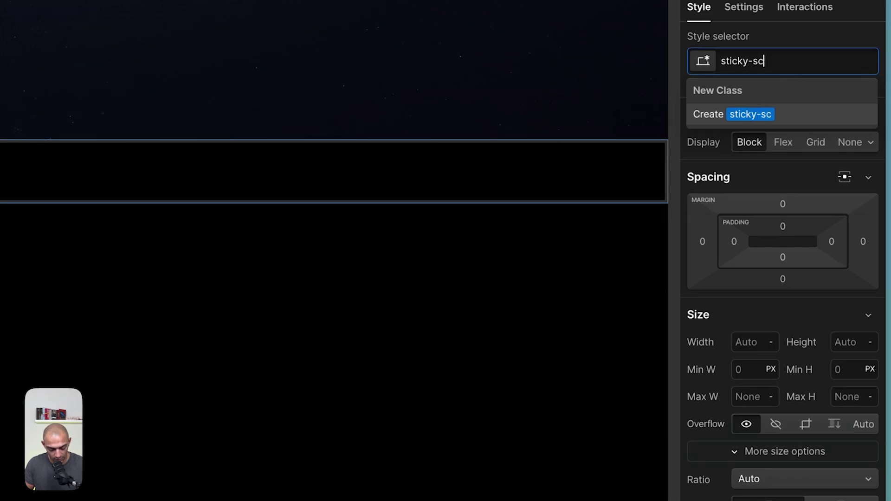
text(reen)
key(Return)
Set the sticky-screen block's width to 100% and its height to 100 DVH
scroll(777, 194, down, 4)
click(756, 181)
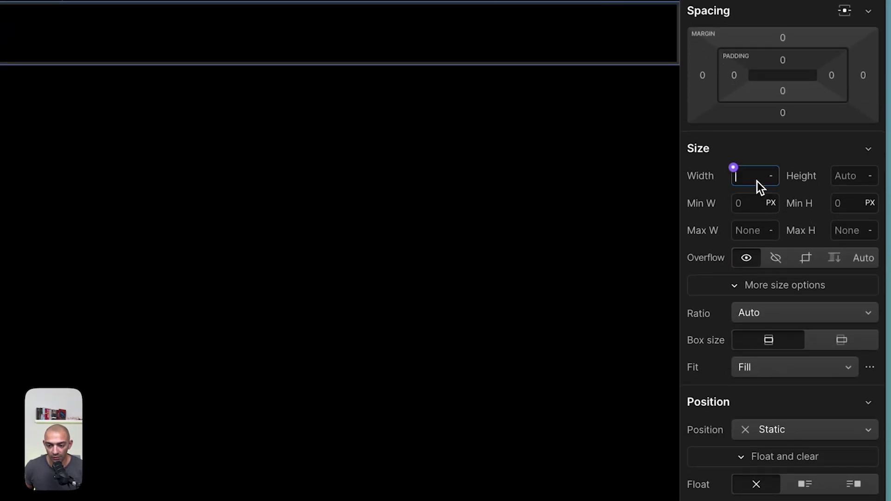
text(100%)
key(Return)
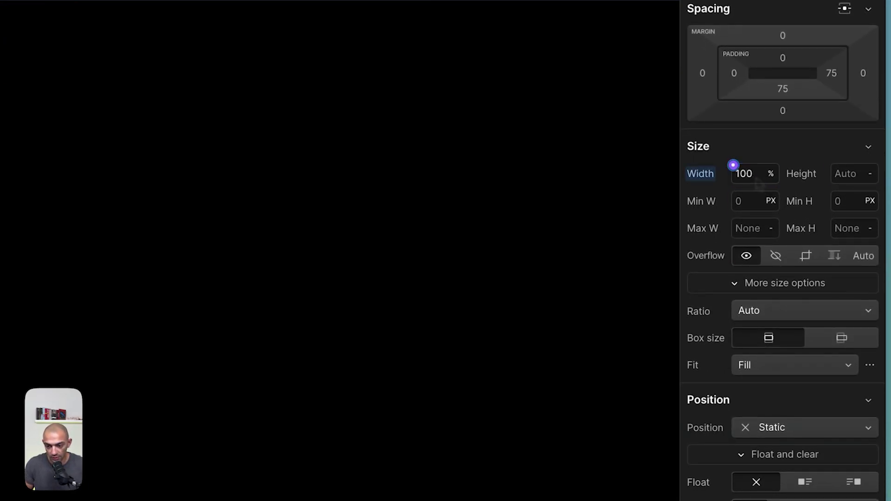
click(849, 174)
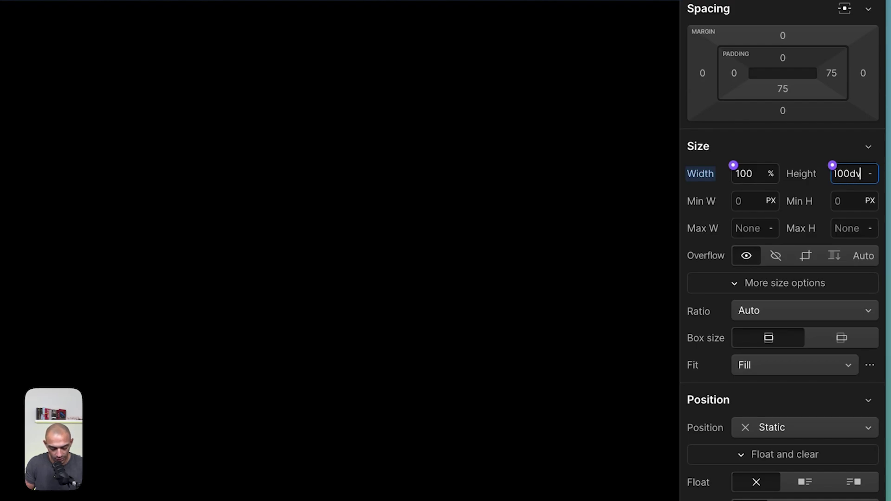
text(100dvh)
key(Return)
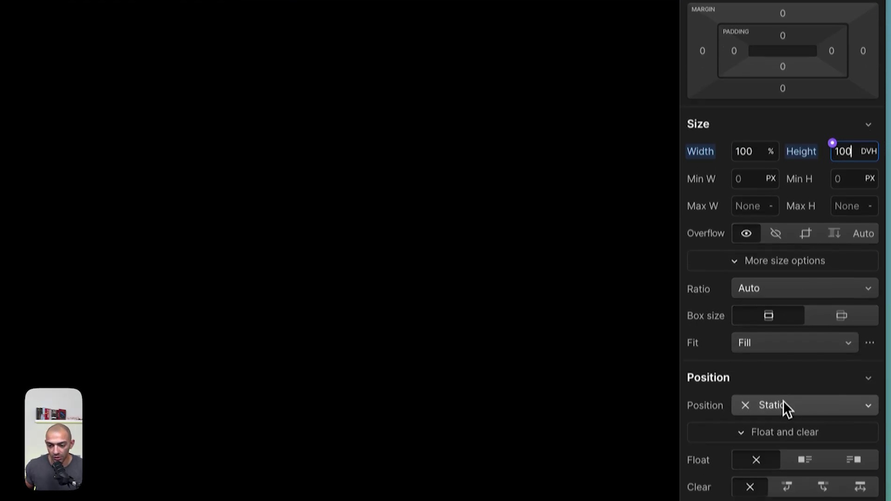
Make the sticky-screen block's position Sticky with an offset of 0 on all four sides
click(783, 427)
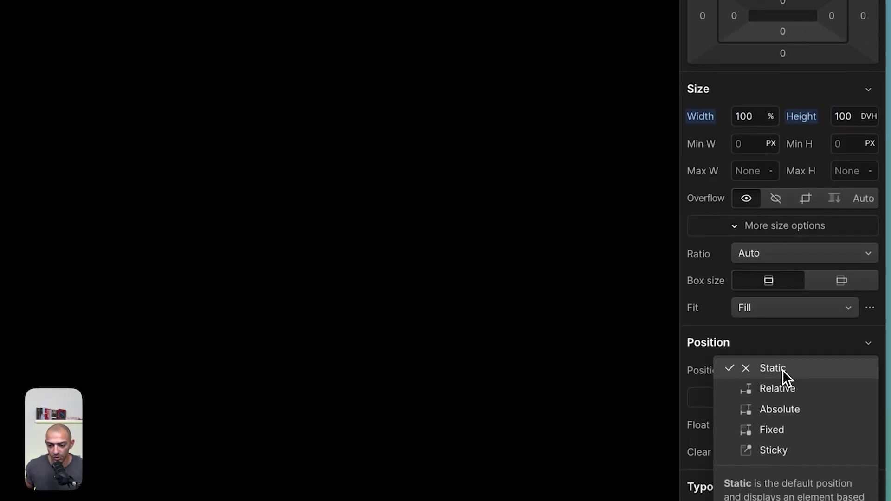
click(777, 446)
click(809, 399)
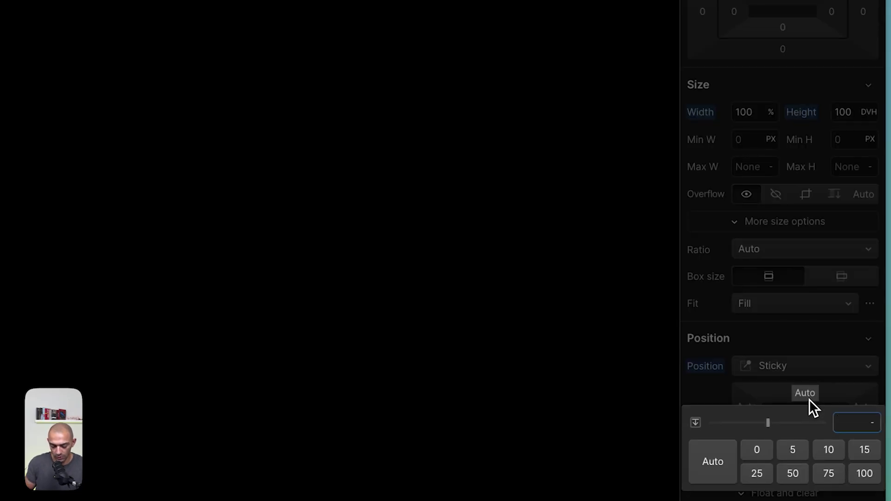
text(0)
key(shift+Return)
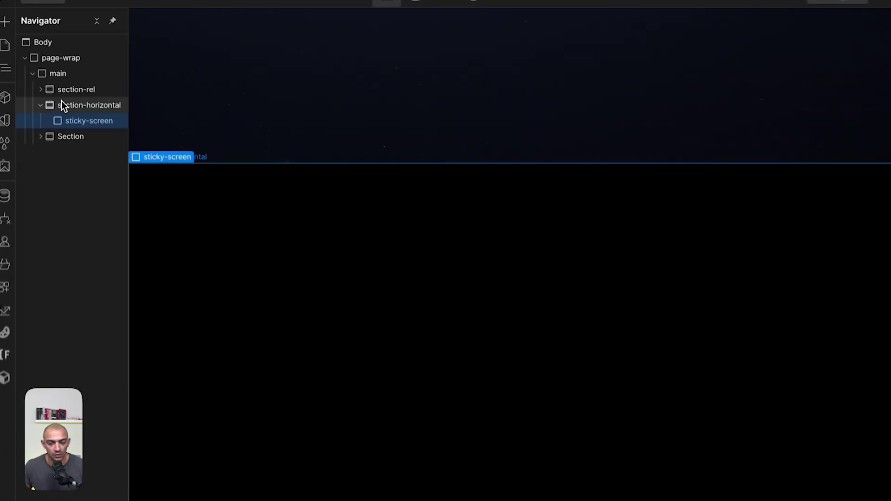
Set the position of section-horizontal to Relative
click(60, 87)
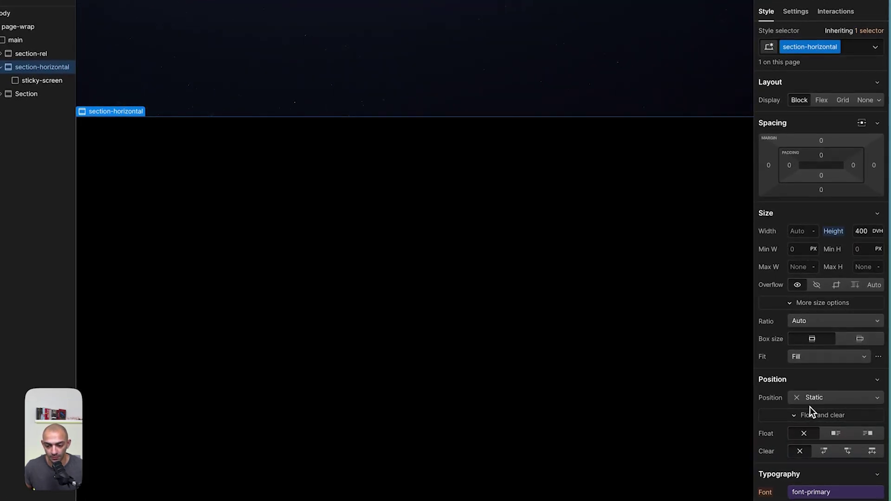
click(813, 400)
click(813, 410)
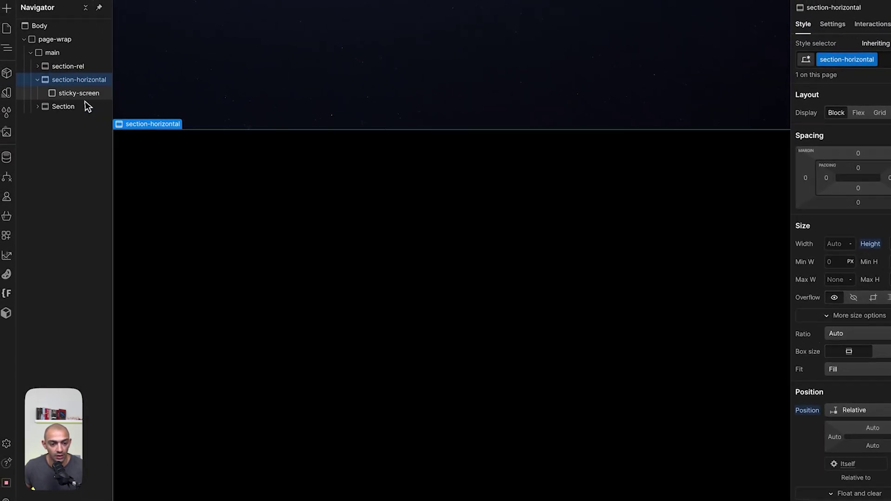
Select sticky-screen and examine how it sits between the hero and the closing section of the page
click(83, 96)
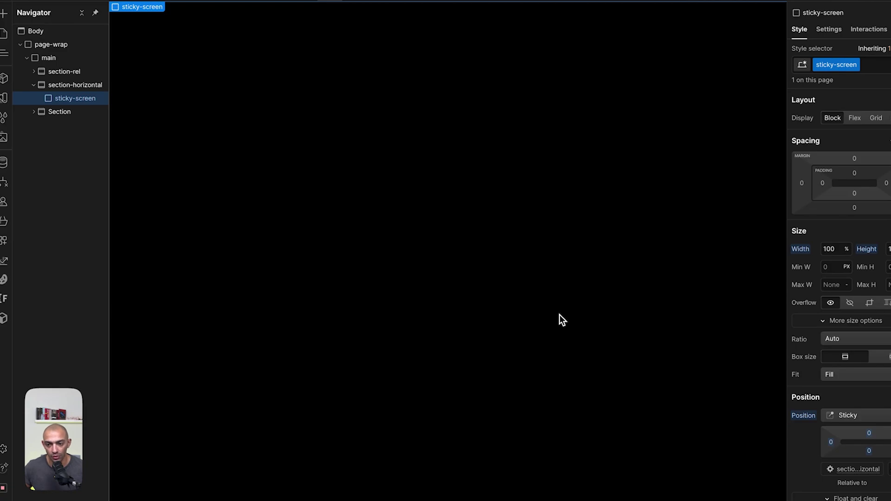
scroll(447, 250, up, 8)
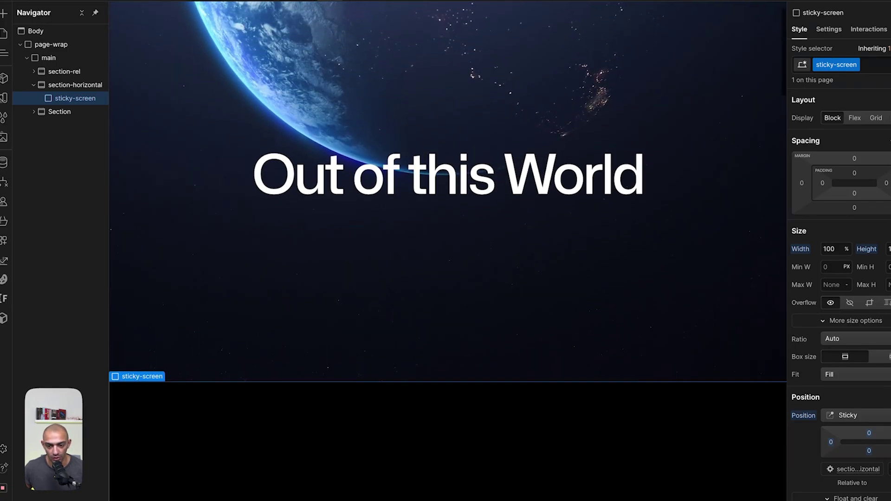
scroll(447, 250, down, 11)
scroll(485, 258, down, 5)
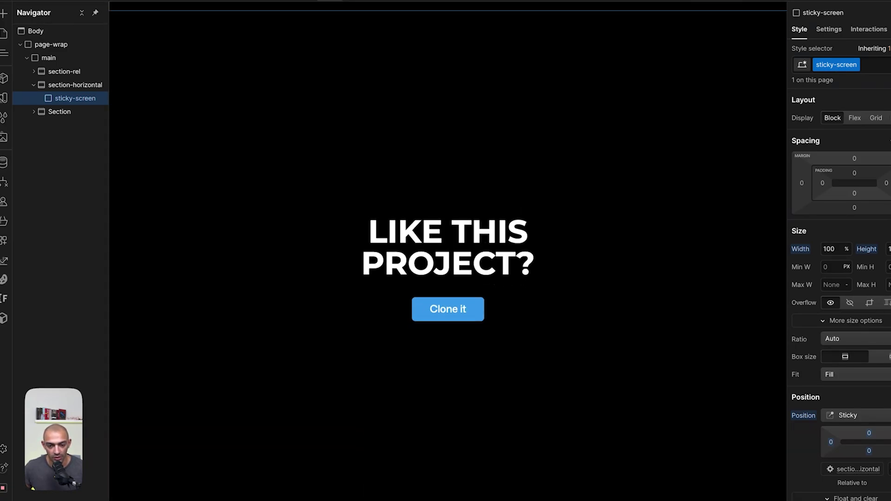
scroll(485, 258, up, 5)
scroll(448, 251, down, 5)
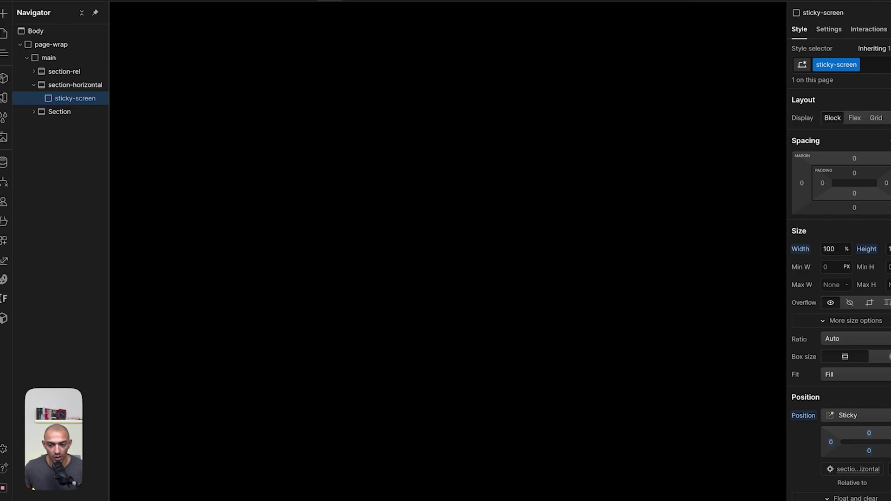
scroll(355, 186, up, 5)
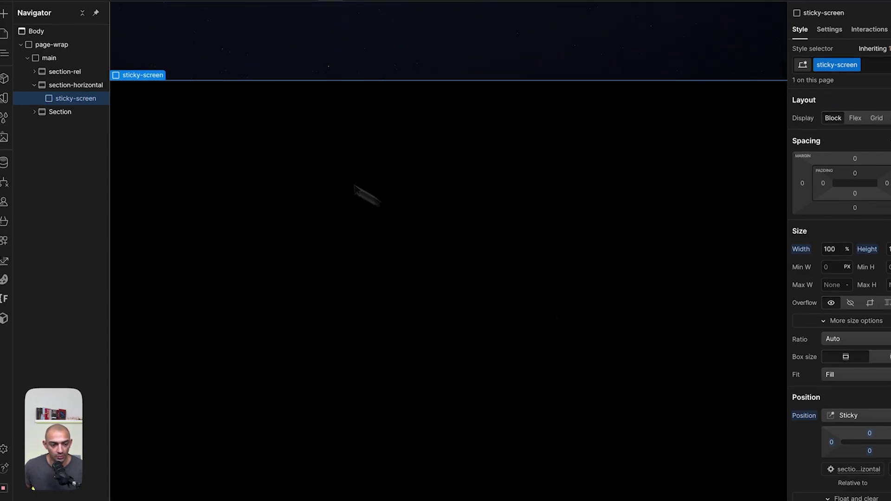
Add a div block inside sticky-screen and give it a new class named track
key(a)
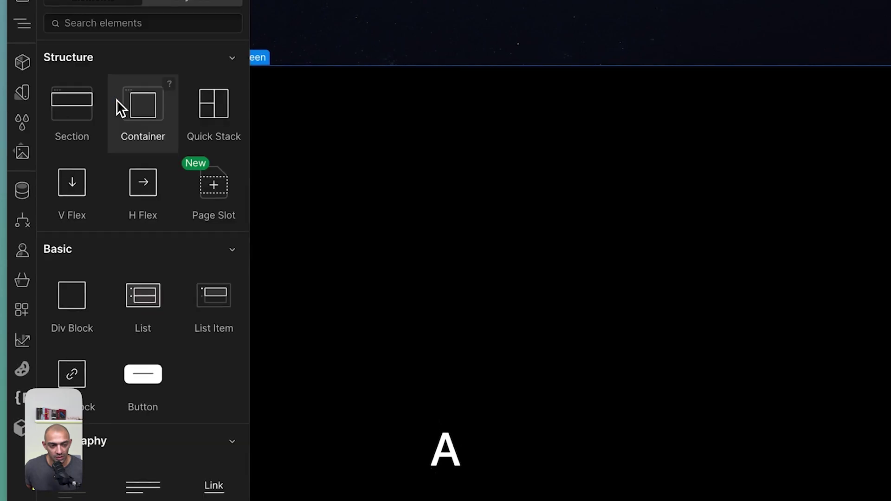
click(69, 319)
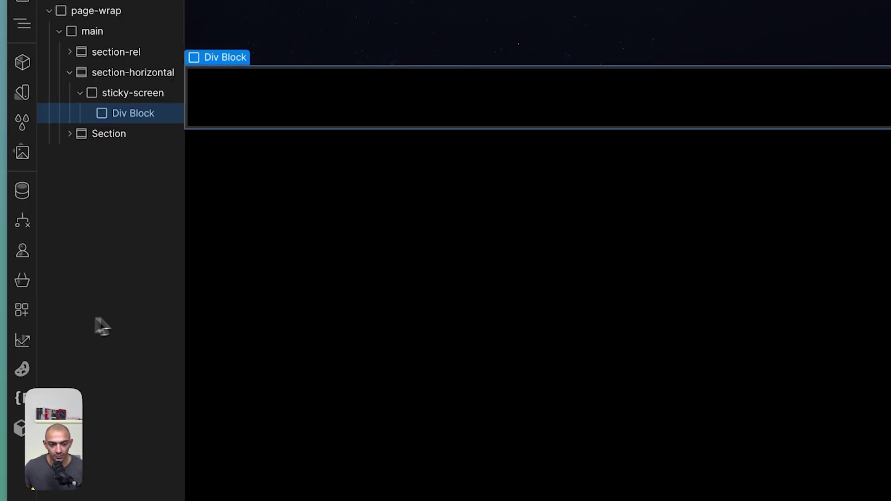
click(845, 57)
text(track)
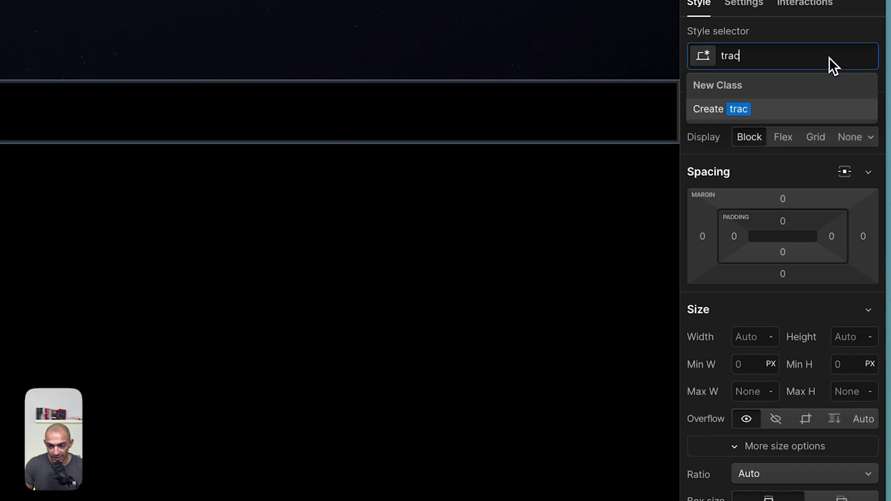
key(Return)
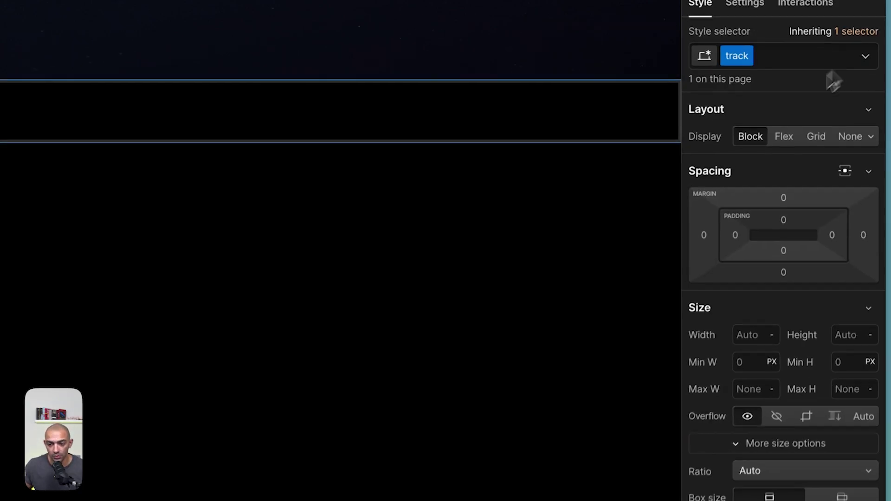
Set the track block's height to 100%
click(856, 339)
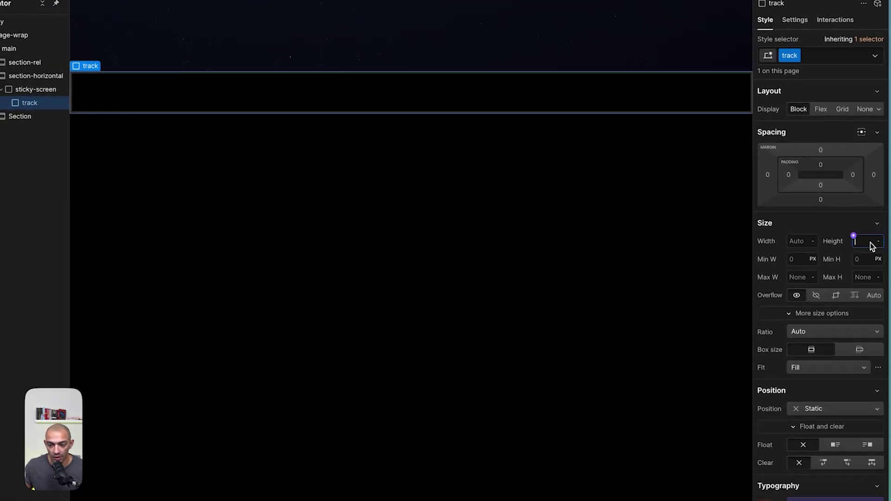
text(100%)
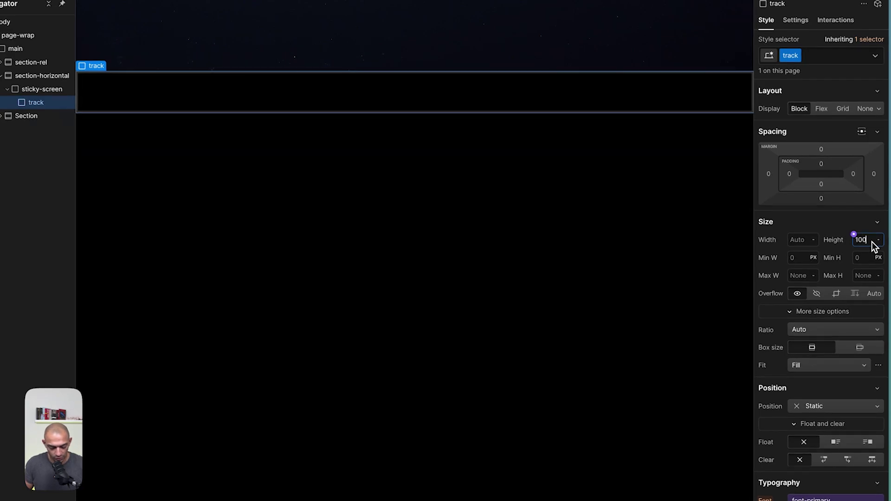
key(Return)
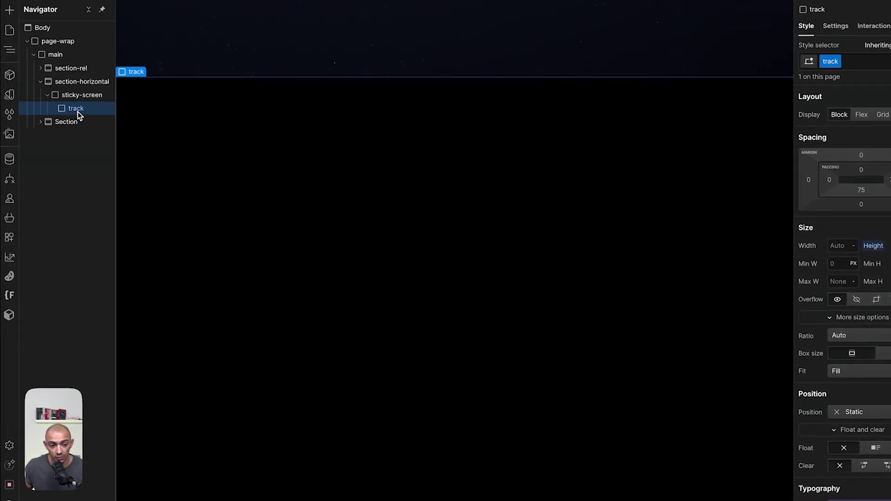
Add a div block inside track and give it a new class named track-list
key(a)
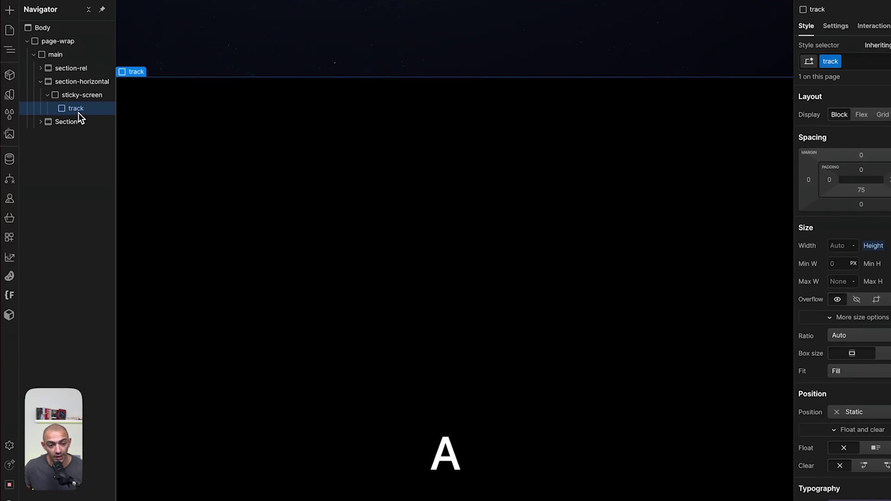
click(52, 232)
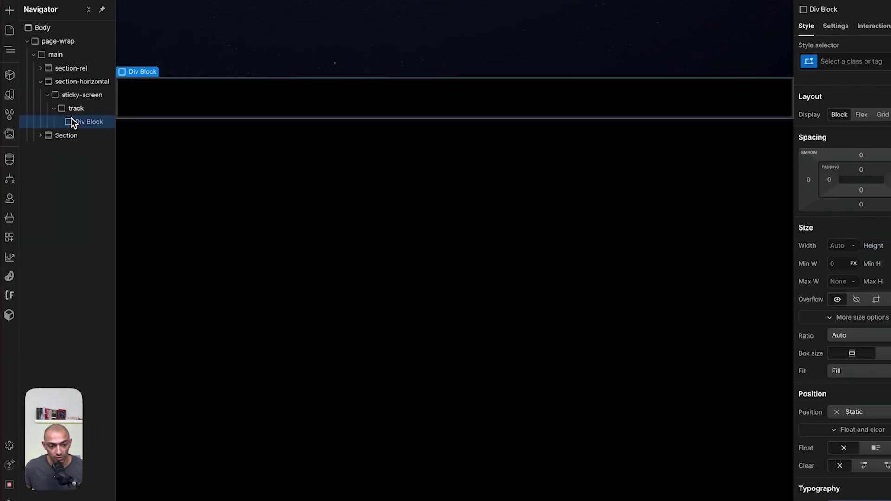
click(854, 61)
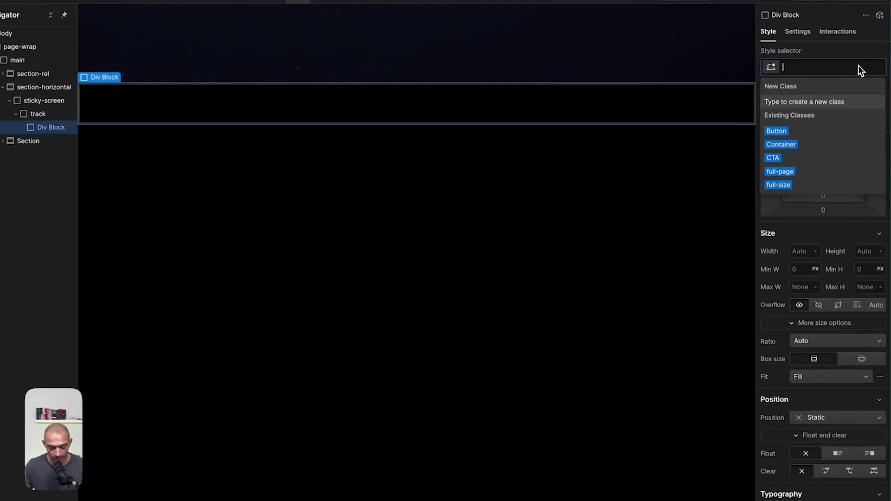
text(track-list)
key(Return)
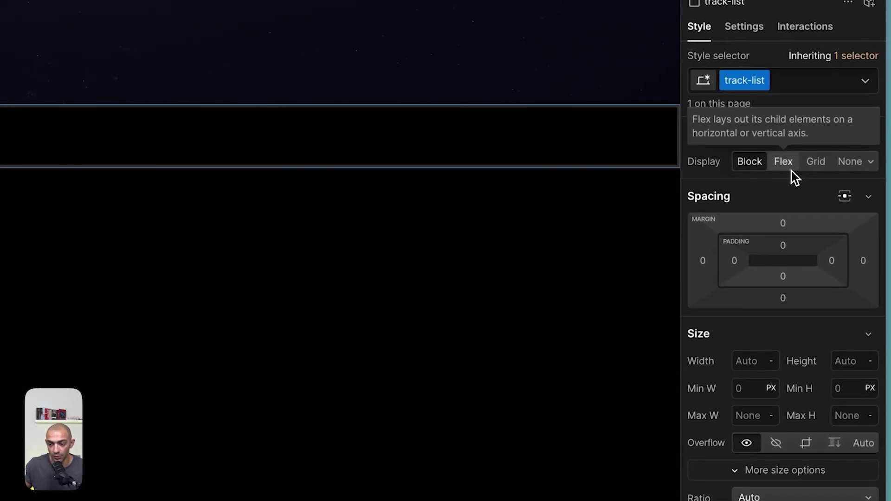
Lay out track-list as a horizontal flexbox, aligned Left on X and Stretch on Y
click(791, 169)
click(754, 193)
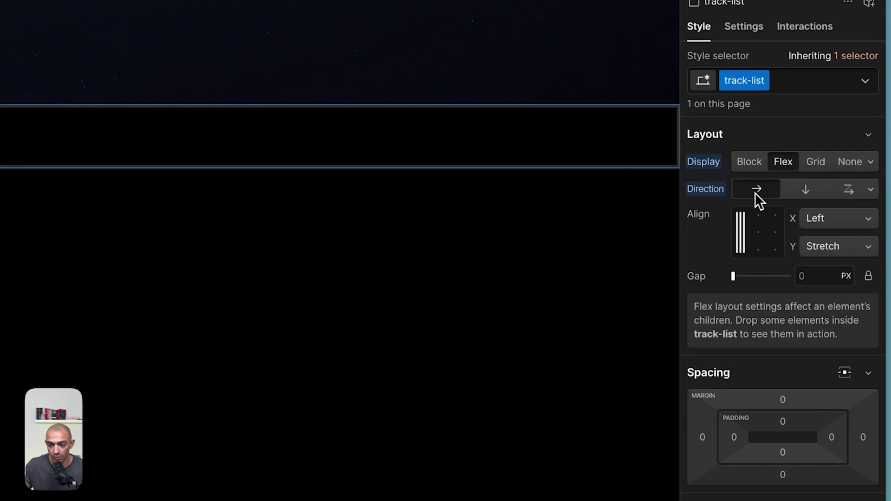
click(742, 225)
click(830, 223)
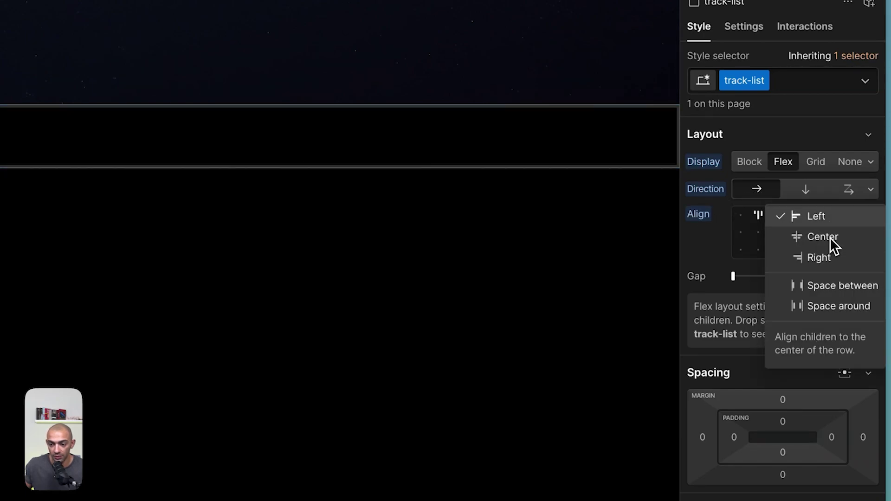
click(830, 217)
click(833, 251)
click(827, 313)
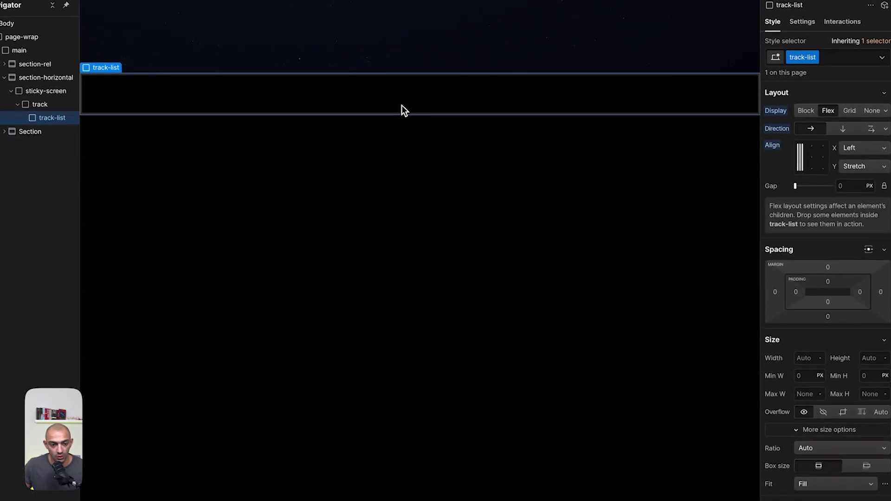
Set the track-list block's height to 100%
click(871, 359)
text(100%)
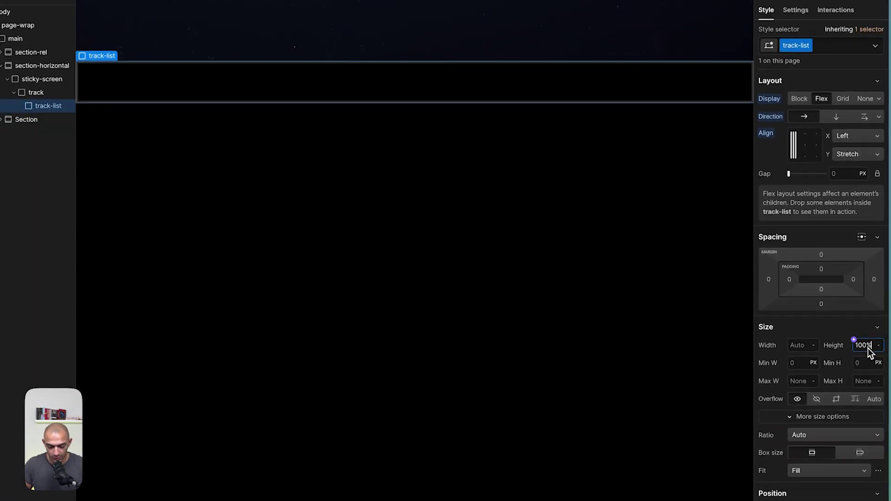
key(Return)
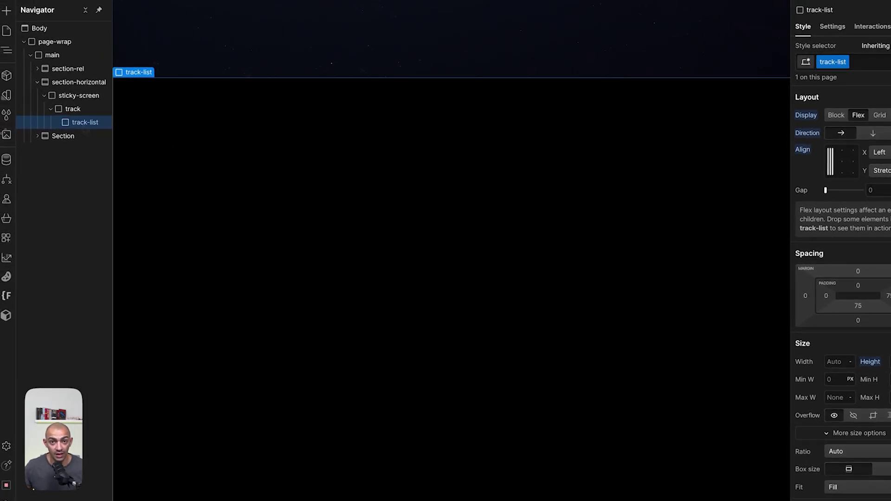
Add a div block inside track-list and give it a new class named part-image
key(a)
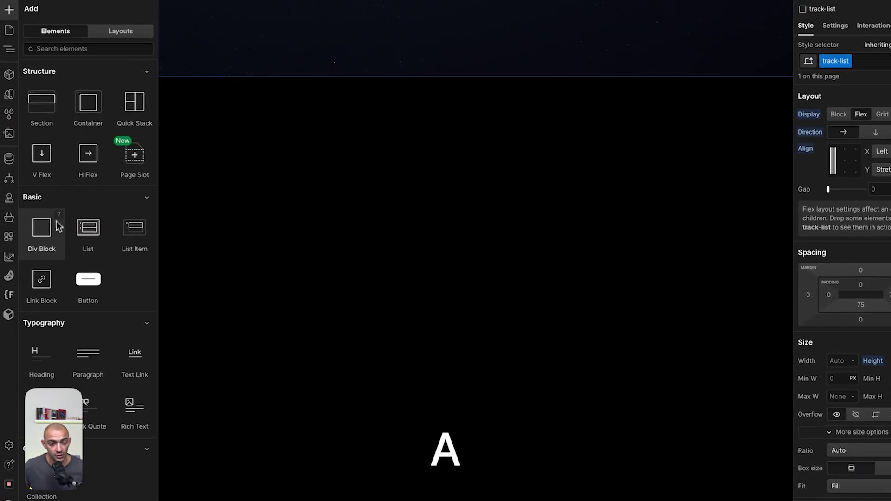
click(51, 235)
click(879, 61)
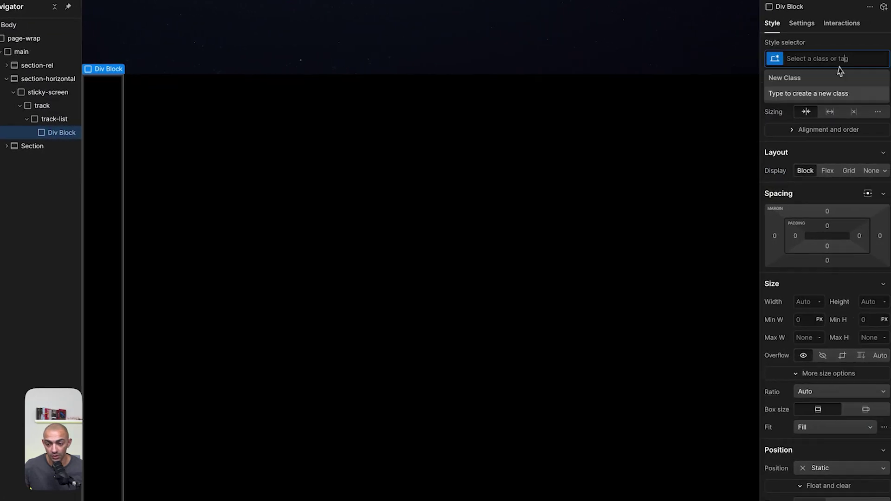
text(part-image)
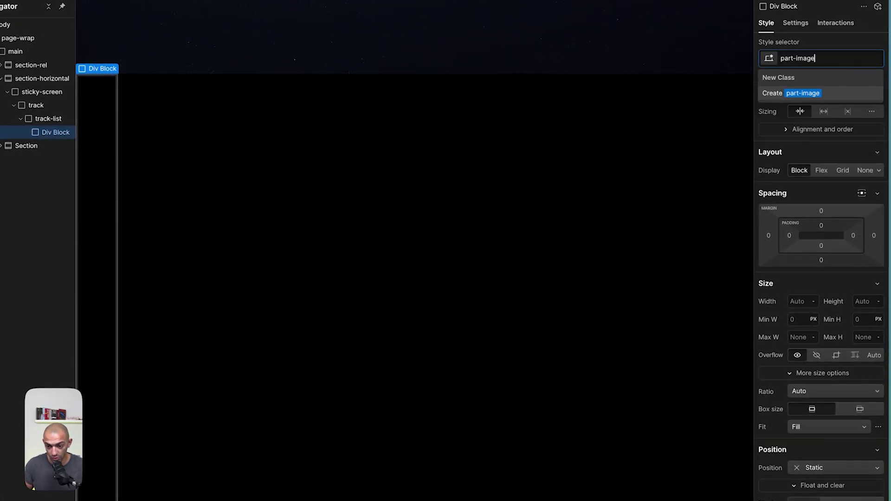
key(Return)
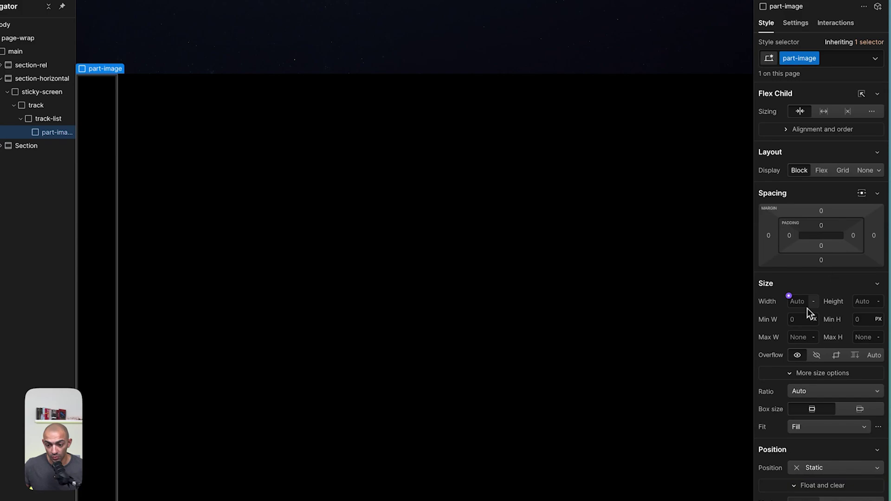
Set the part-image block's width to 60 DVW and compare it with the reference page's image panel
click(799, 304)
text(60)
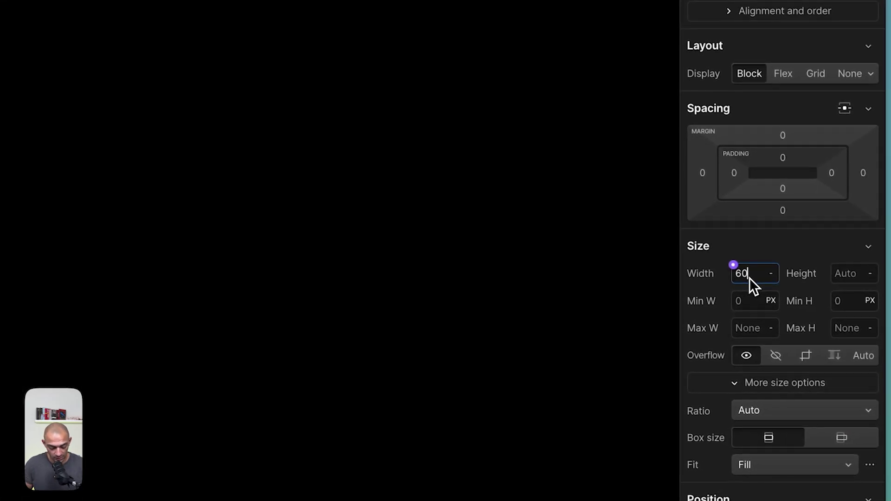
text(dvw)
key(Return)
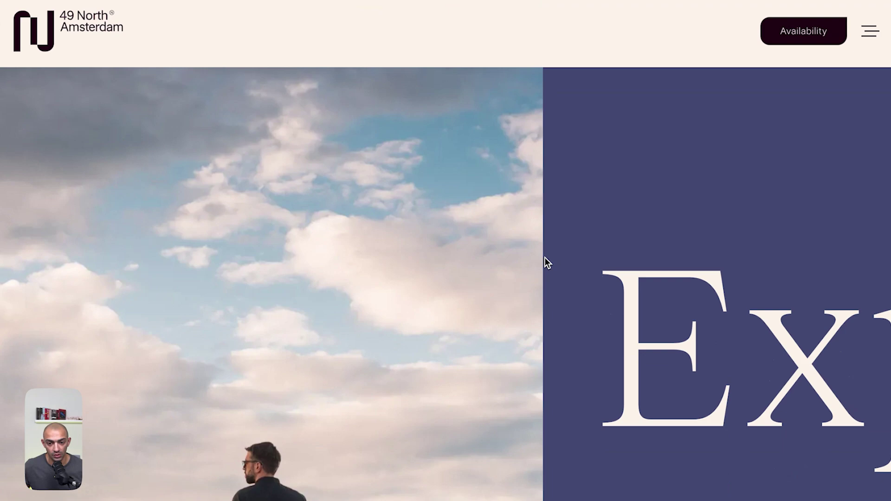
scroll(544, 257, down, 2)
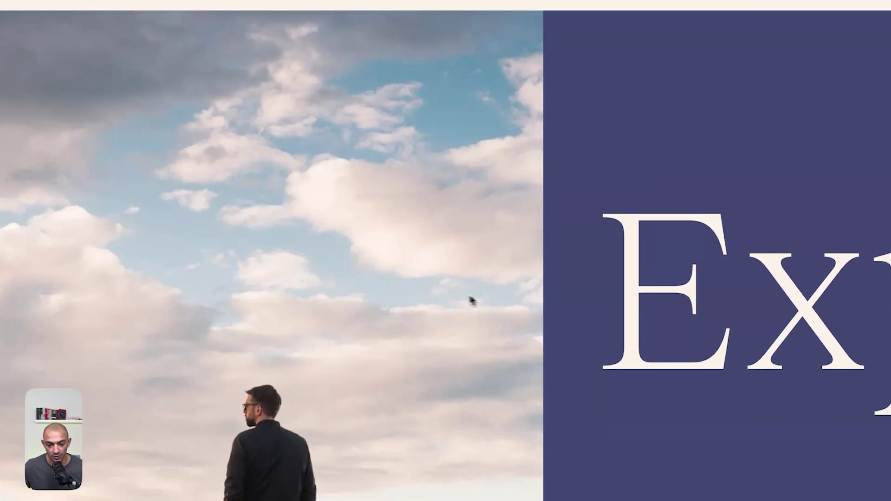
scroll(460, 273, up, 4)
key(super+Tab)
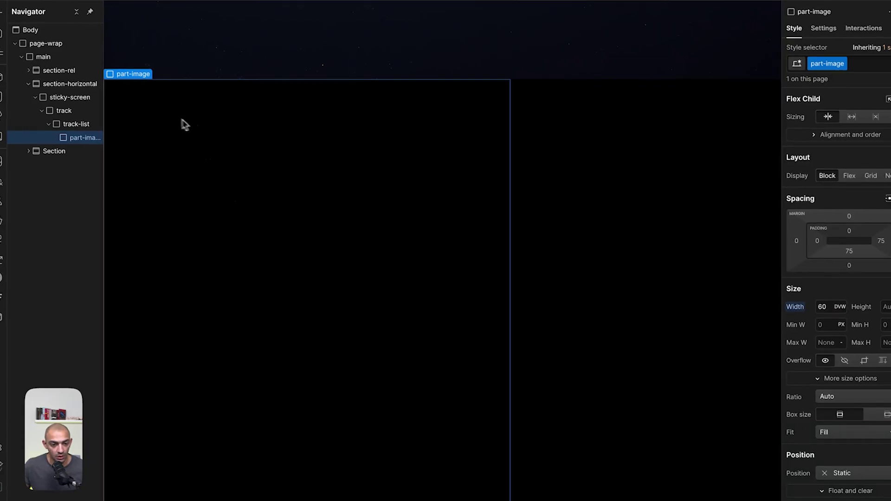
Insert an image inside part-image and replace the placeholder with the Astronaut medium picture
key(a)
key(super+e)
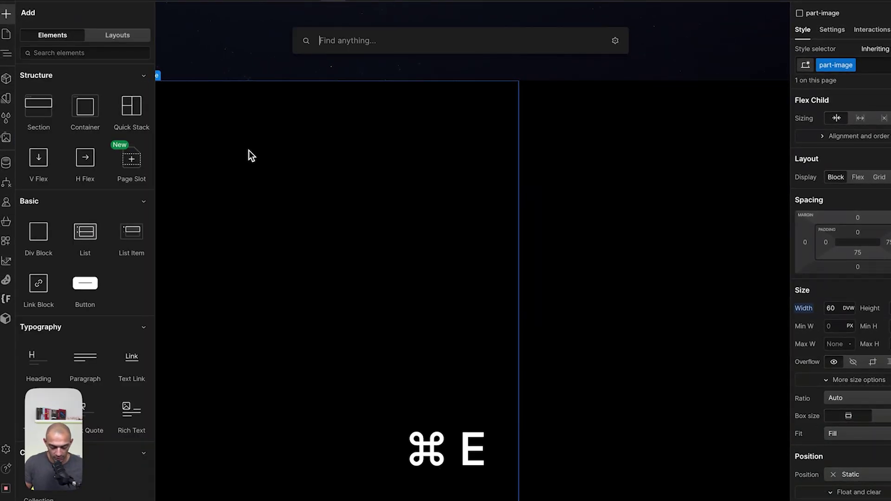
text(image)
key(Return)
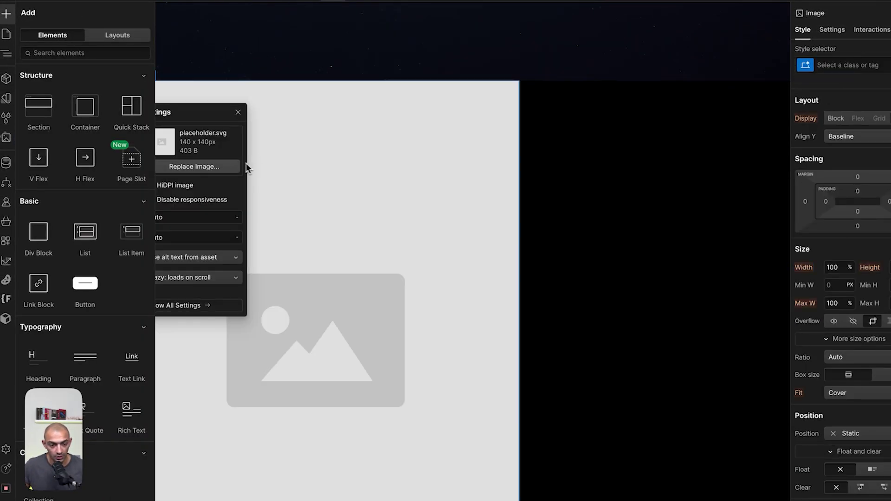
click(228, 167)
click(128, 158)
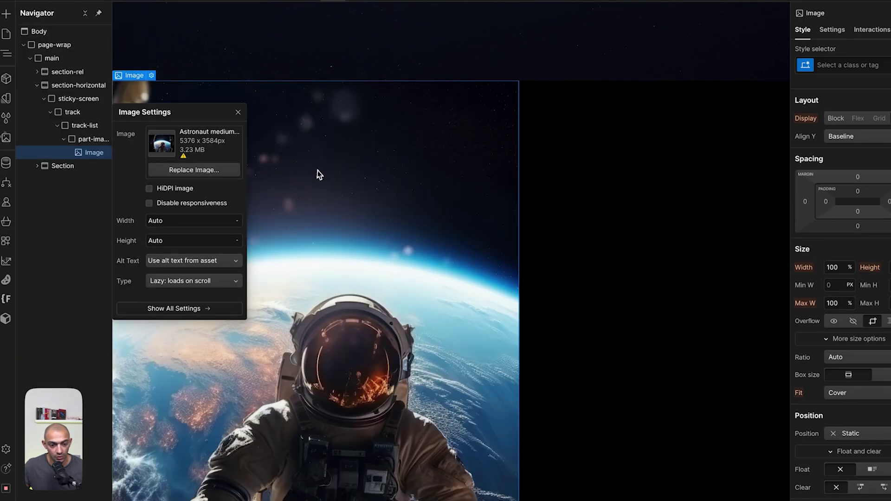
Close the image settings and give the astronaut image a new class named image-scale
click(319, 173)
click(877, 66)
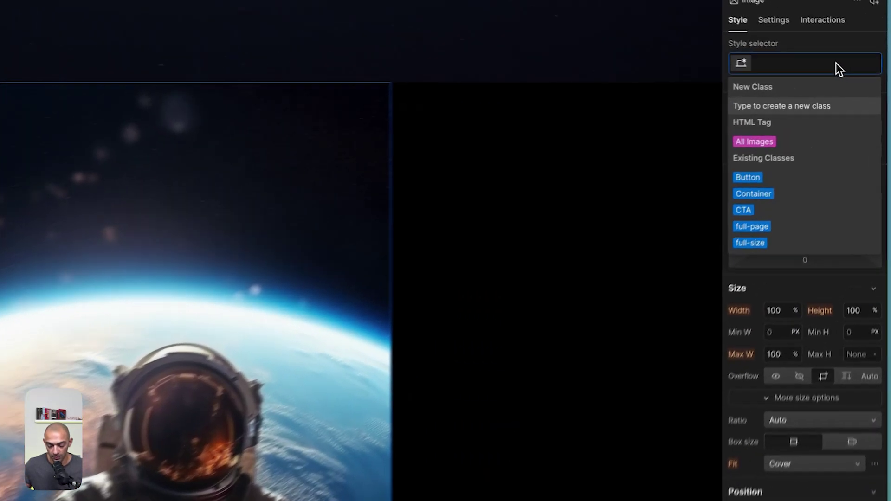
text(image-scale)
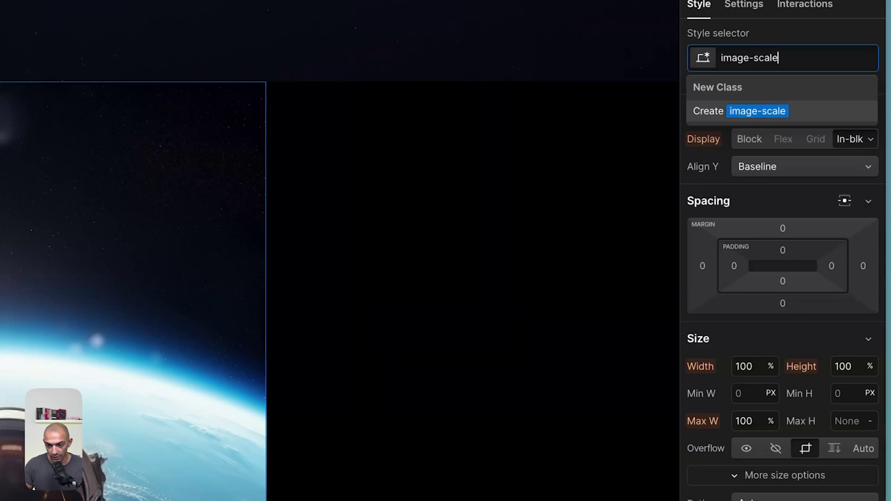
key(Return)
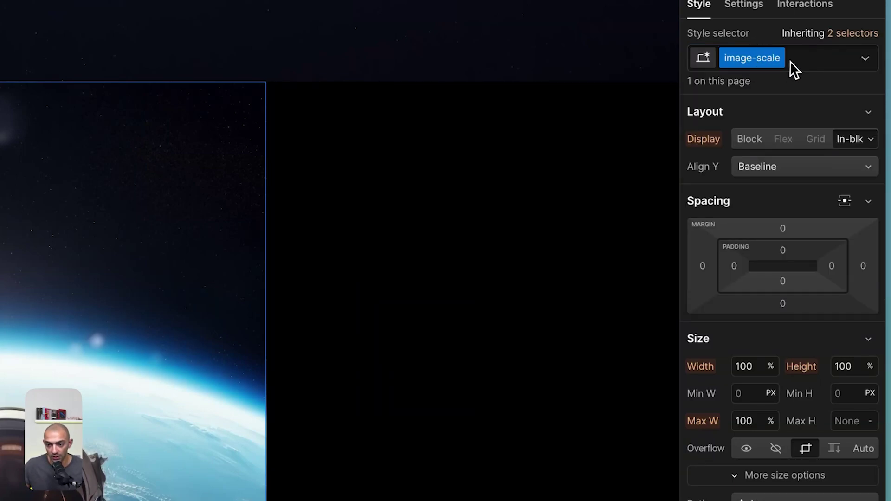
Add a 2D & 3D scale transform of 1.5 on X and Y to the image-scale image
scroll(783, 180, down, 20)
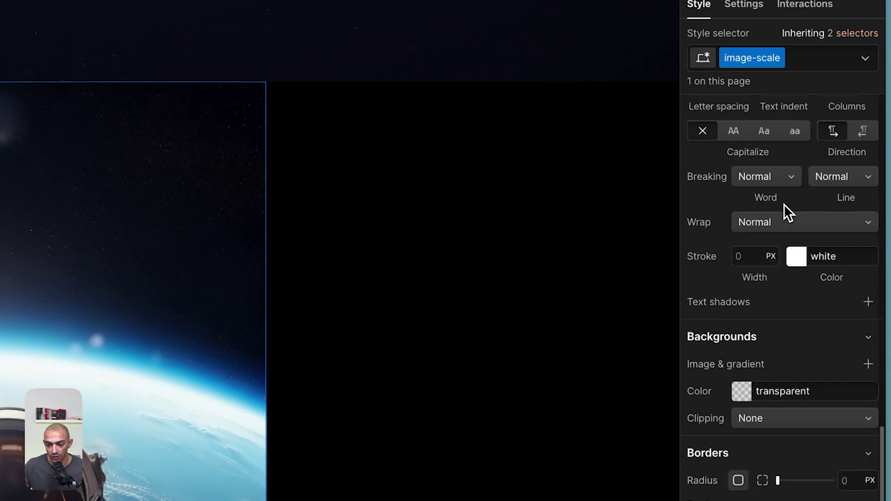
scroll(785, 285, down, 3)
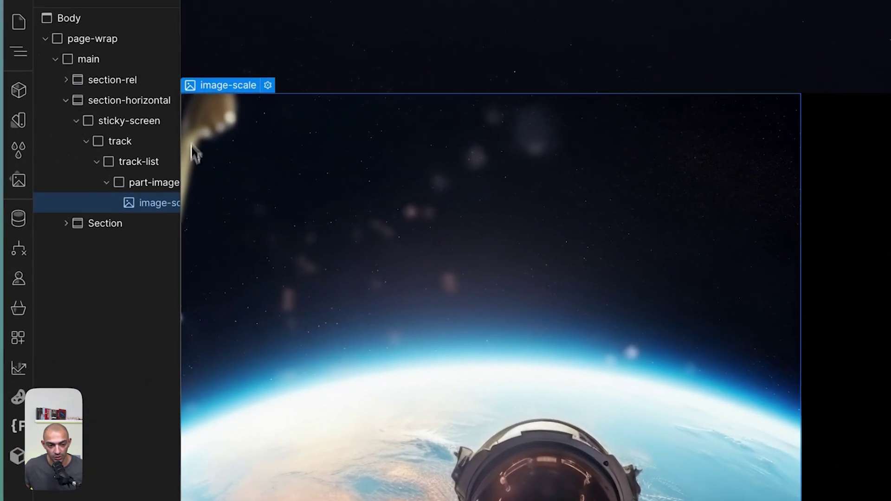
click(152, 168)
click(151, 182)
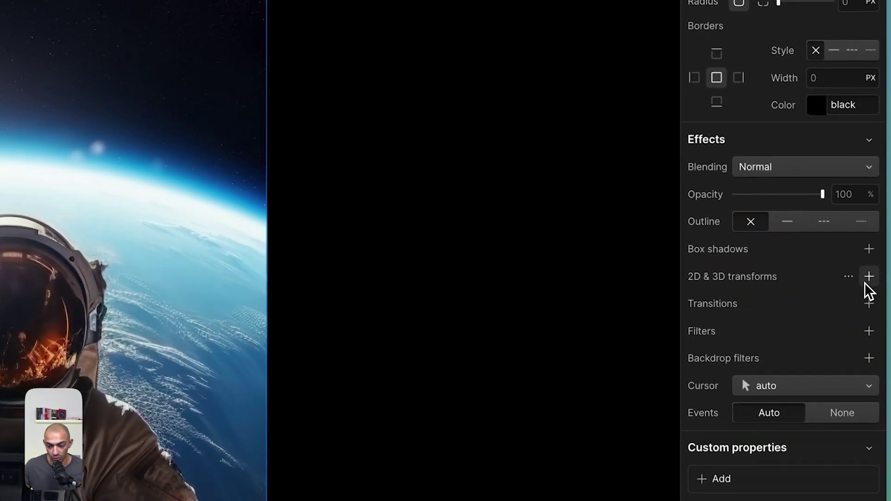
click(866, 278)
click(768, 333)
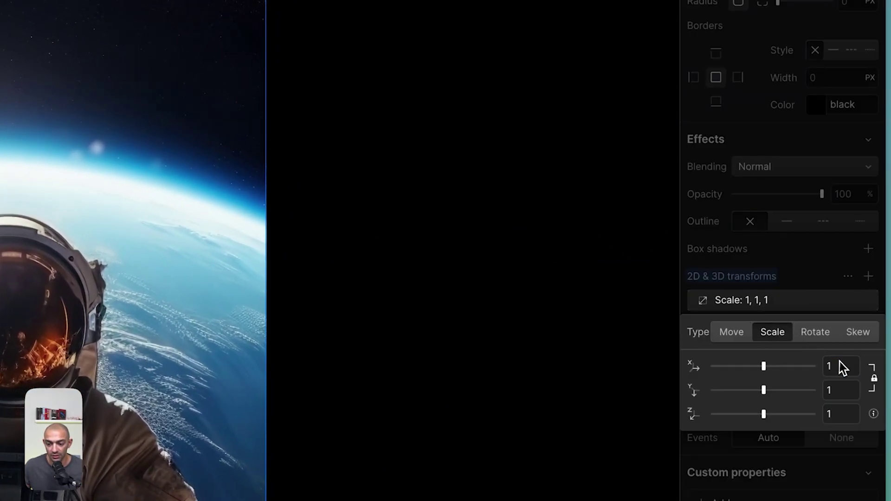
text(.5)
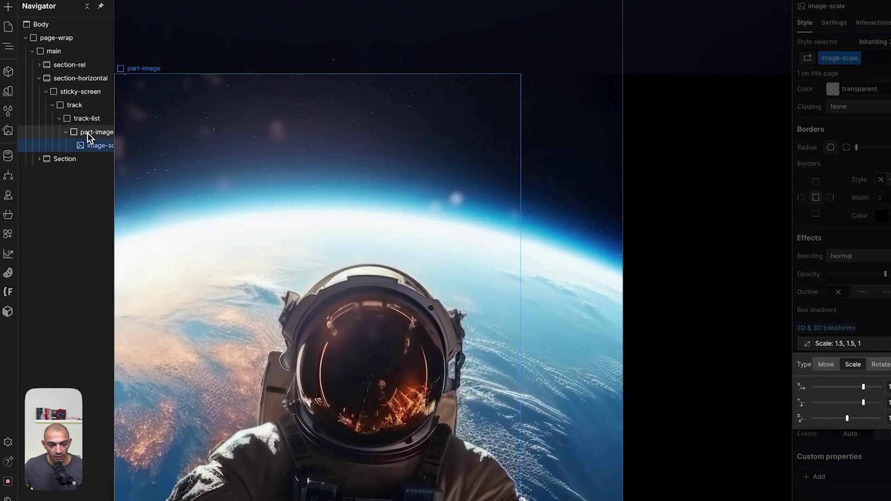
Set the part-image block's overflow to hidden so the scaled image is cropped to its bounds
click(88, 132)
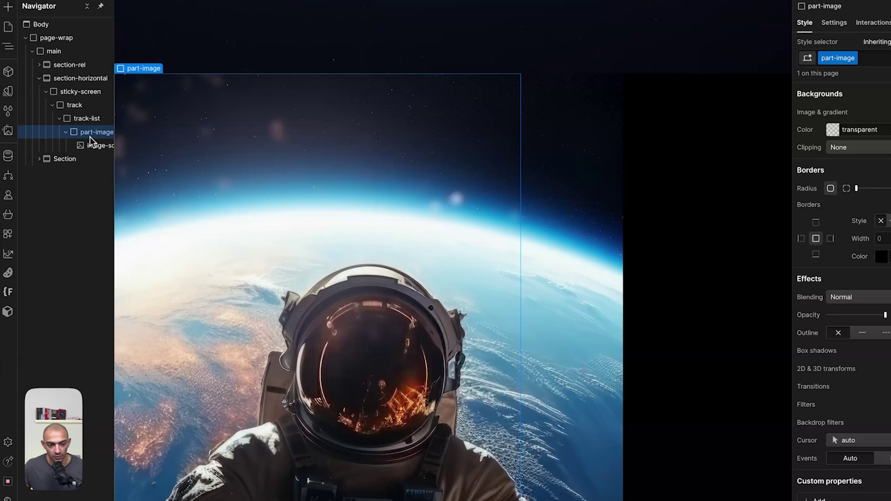
scroll(580, 208, up, 3)
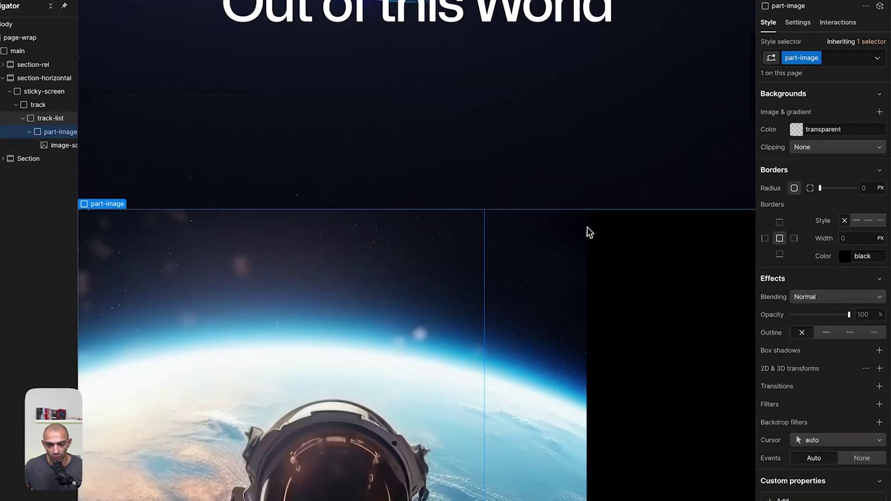
scroll(831, 330, up, 10)
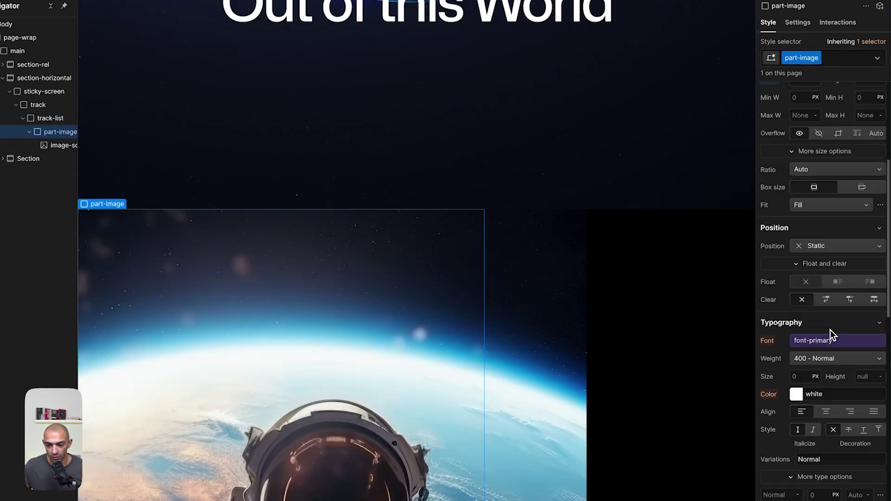
scroll(830, 330, up, 1)
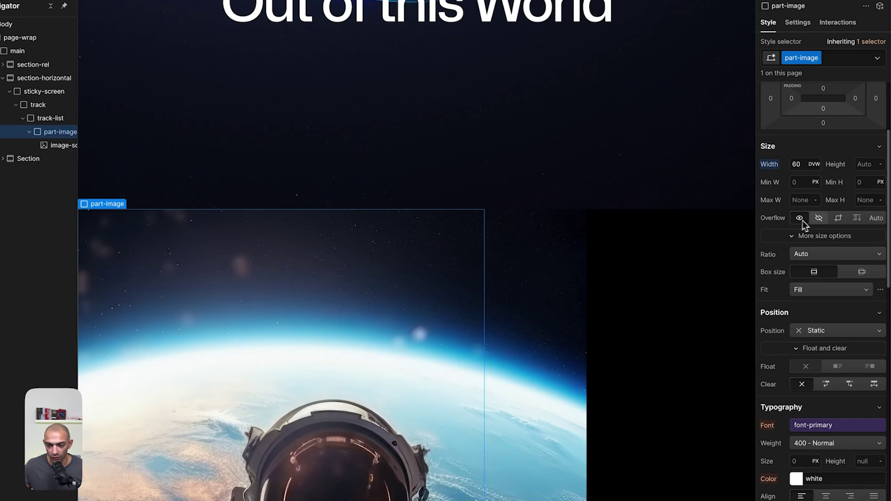
click(818, 221)
click(355, 268)
scroll(354, 268, down, 2)
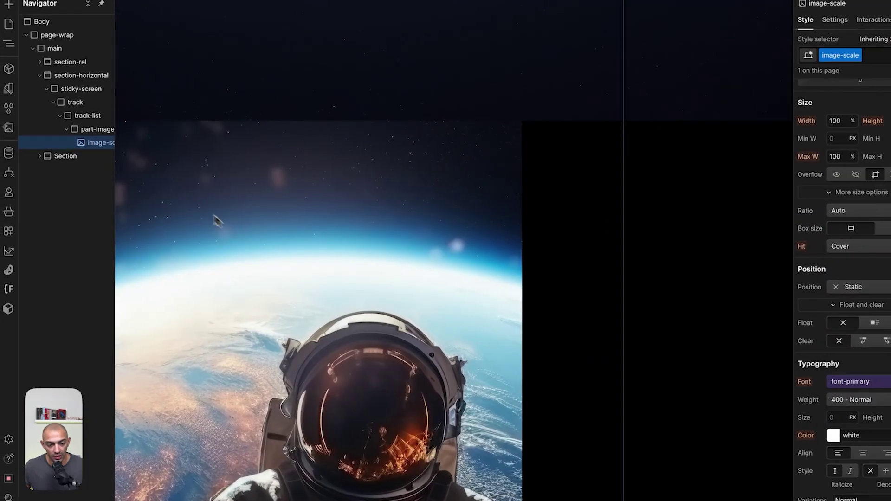
click(96, 130)
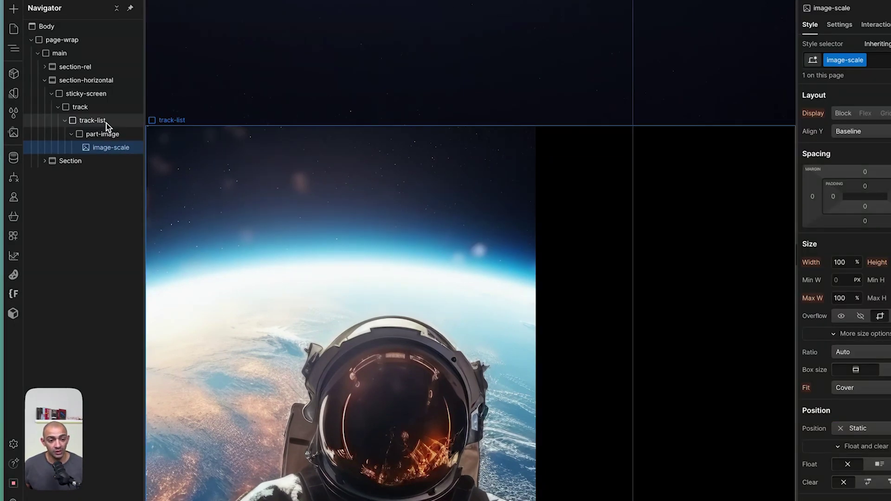
Add a div block inside track-list after part-image and give it the class part-text
click(107, 124)
click(72, 134)
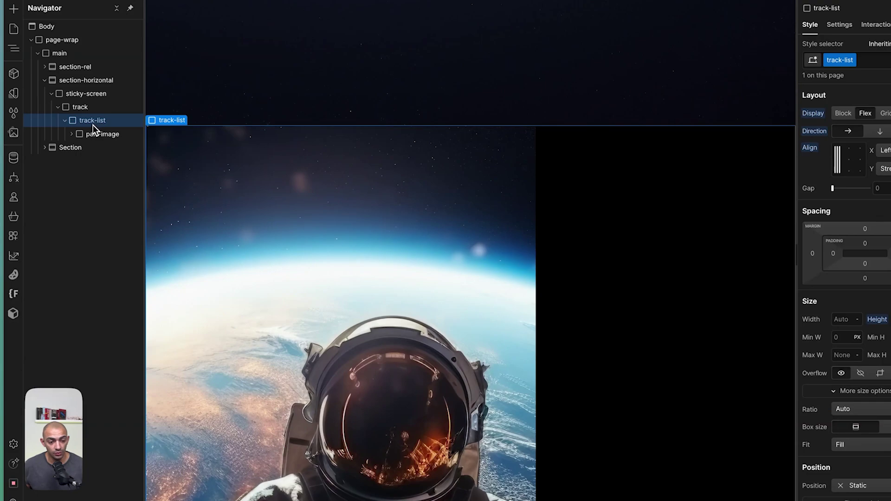
key(a)
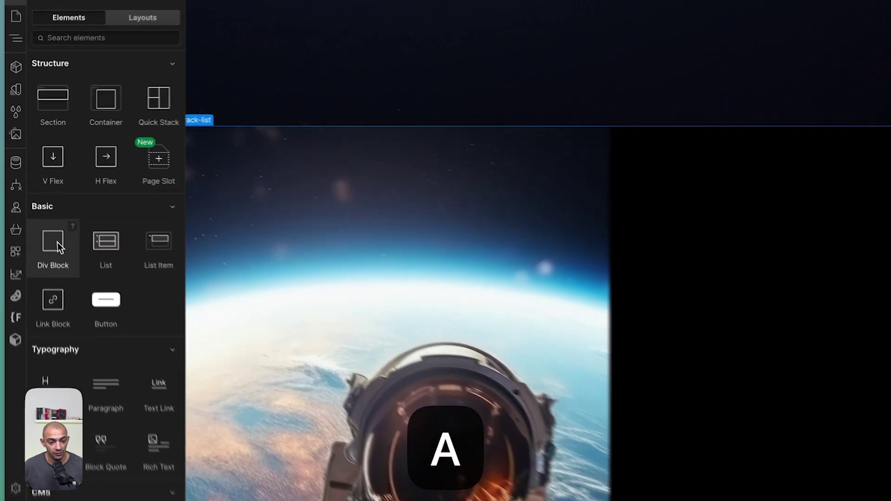
click(44, 228)
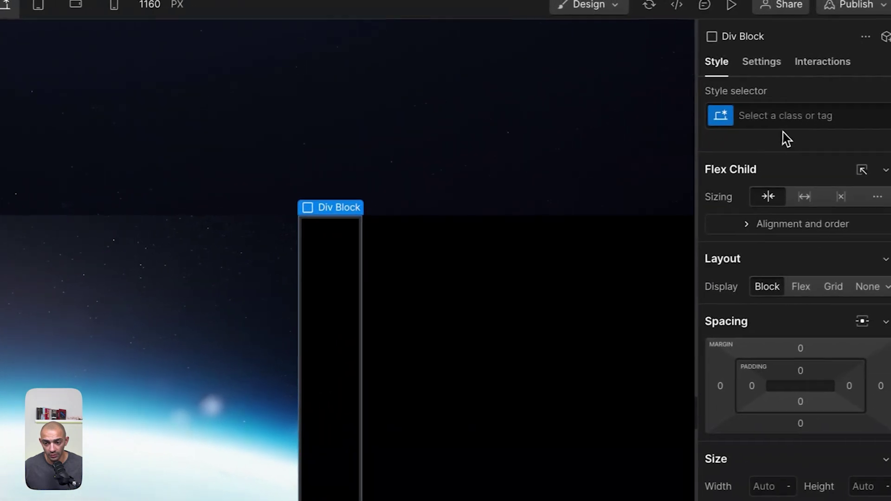
click(782, 129)
text(part-text)
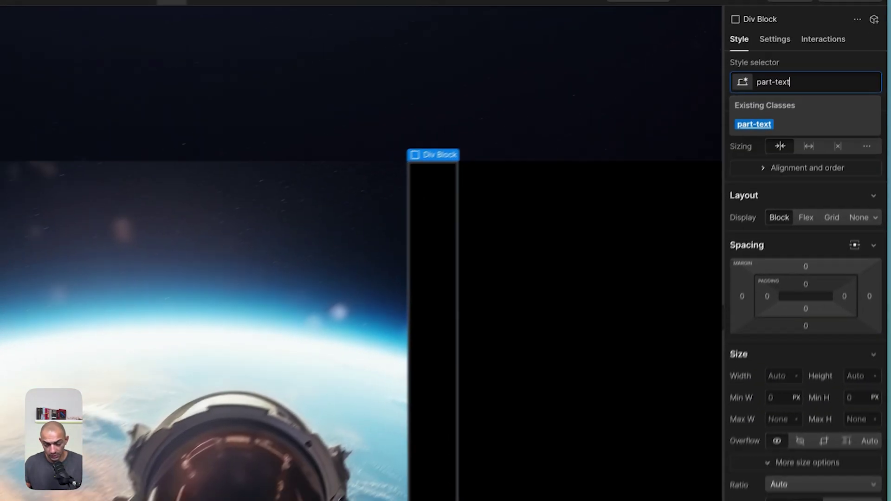
key(Return)
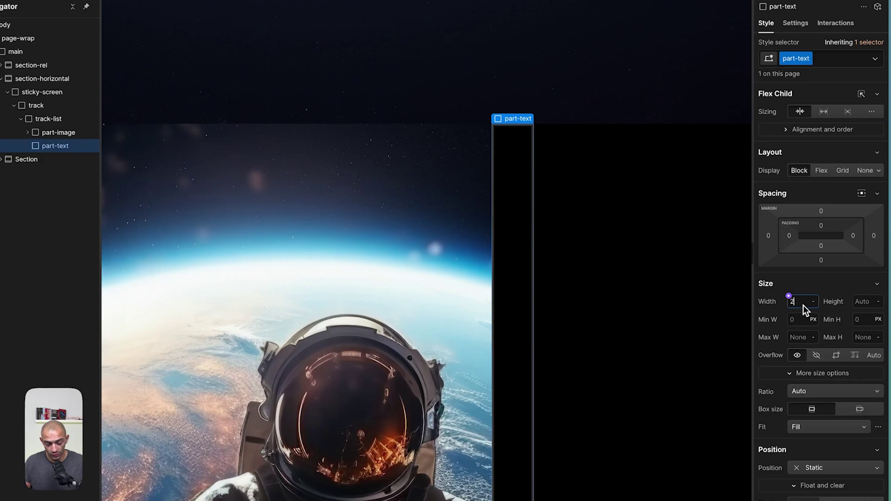
Set the part-text block's width to 220 DVW
click(803, 305)
text(220dvw)
key(Return)
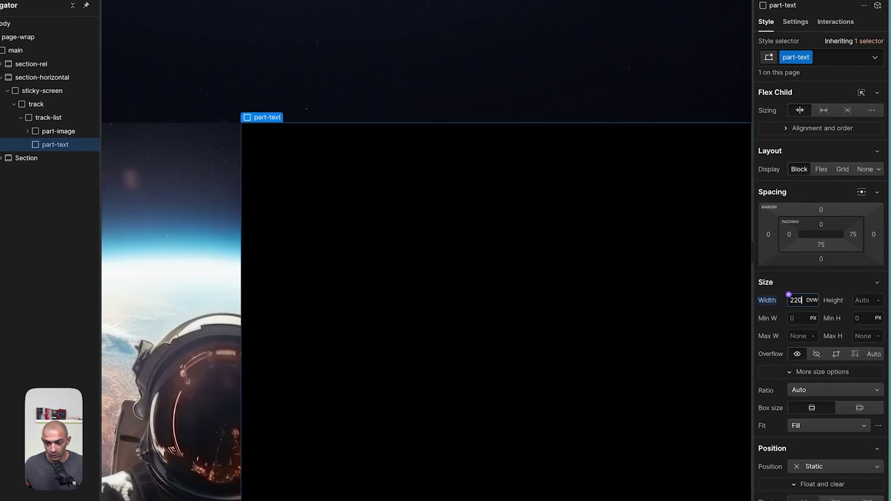
Lay out part-text as a horizontal flexbox, aligned Left on X and Center on Y
click(820, 169)
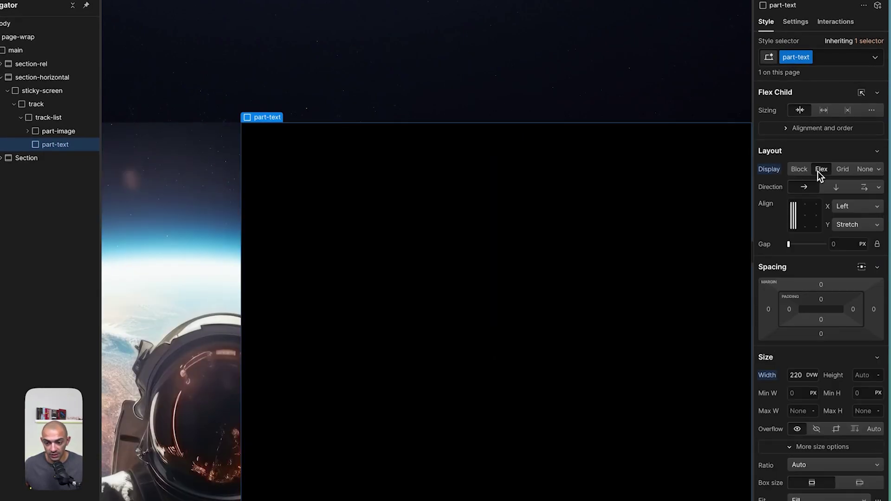
click(803, 188)
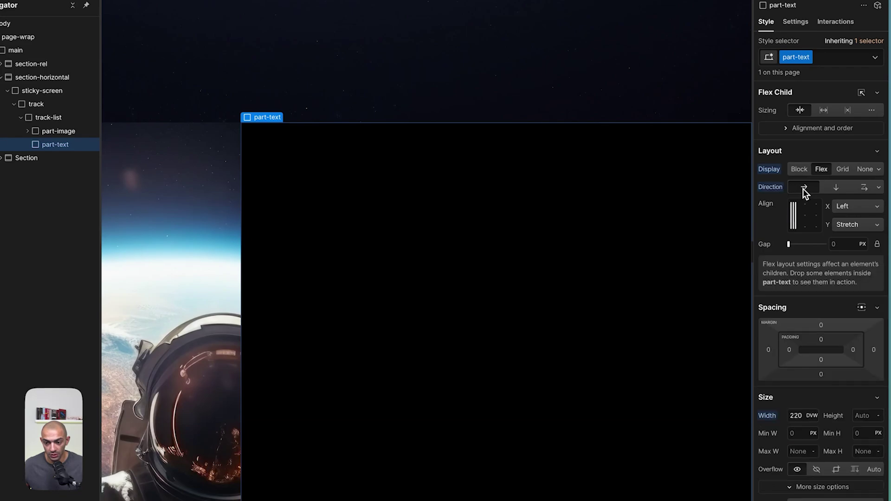
click(794, 216)
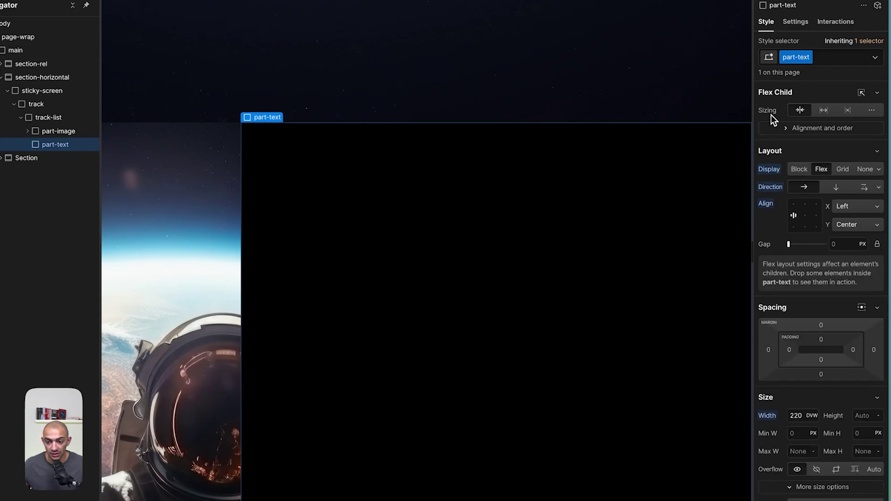
Set the flex child sizing of part-text and part-image so that neither block shrinks or grows
click(853, 112)
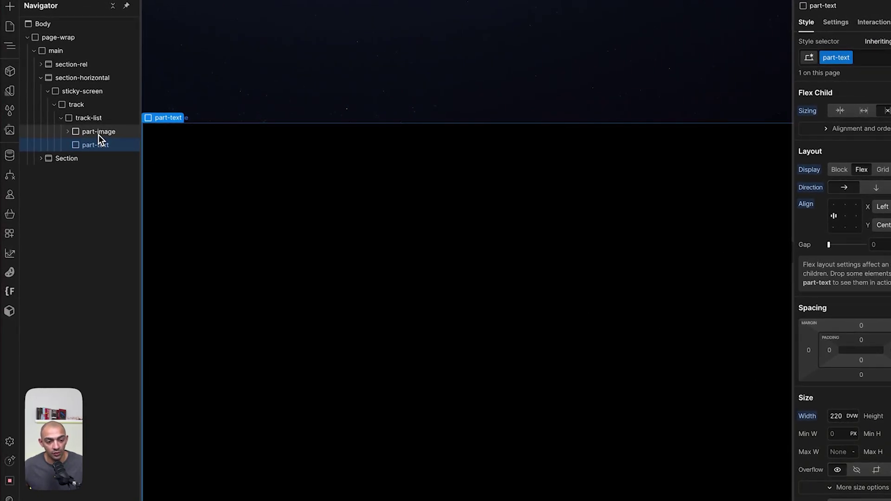
click(97, 135)
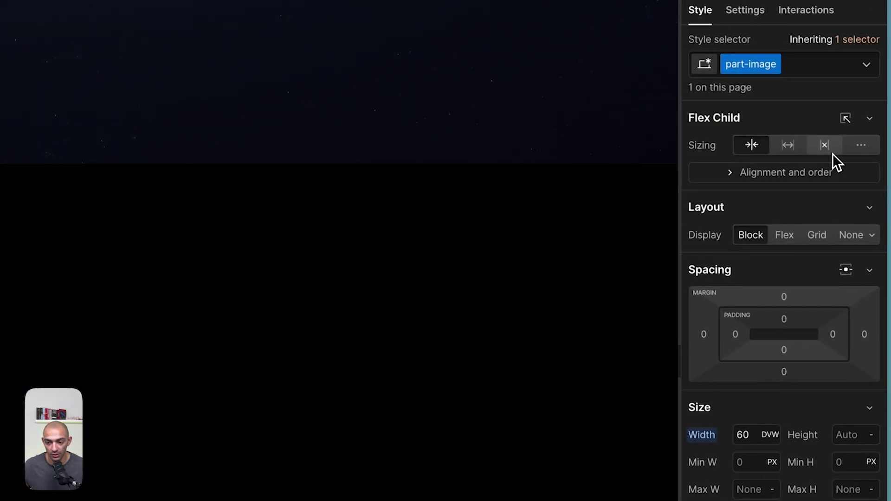
click(845, 149)
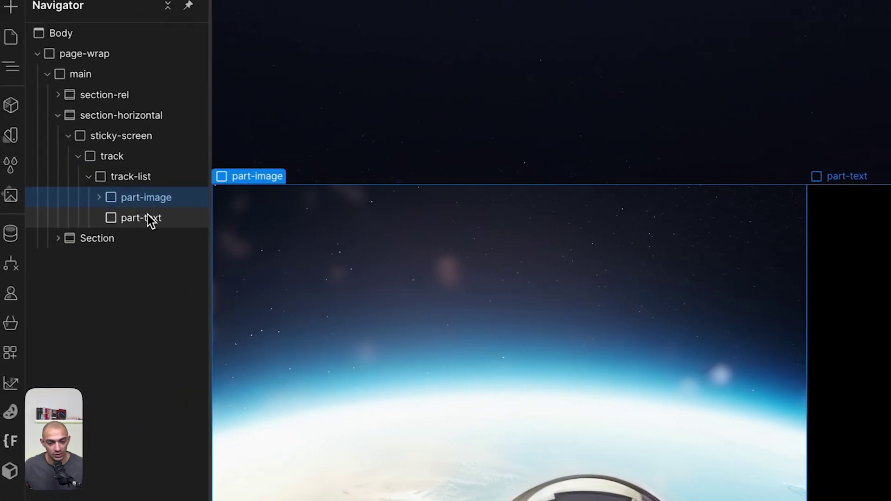
Add a heading inside the part-text block and set its tag to H2
click(153, 218)
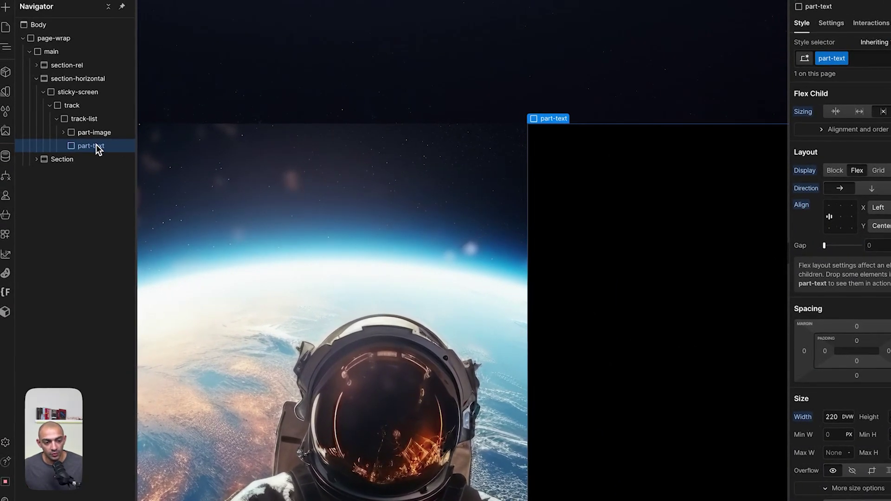
key(a)
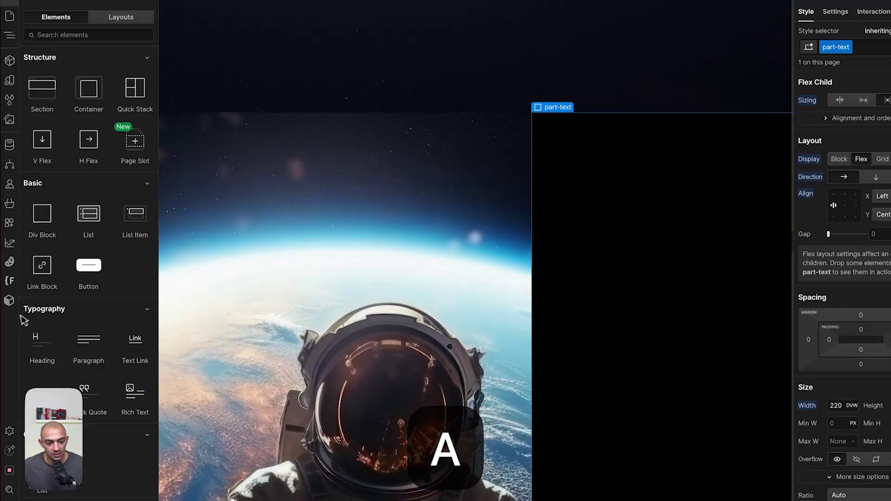
click(42, 339)
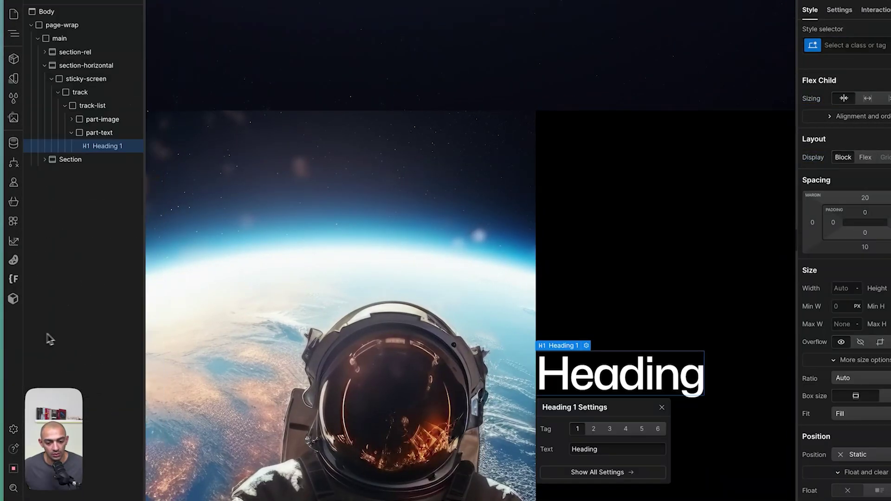
click(565, 423)
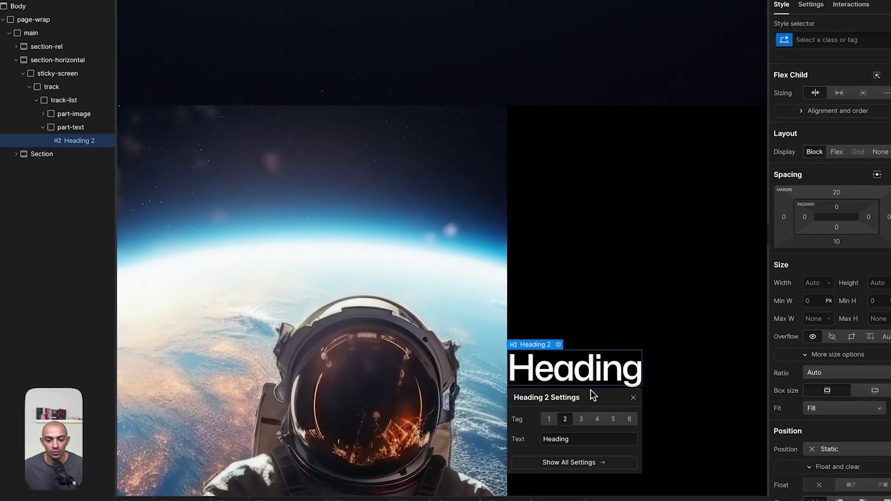
key(Escape)
Look at the large heading on the reference site and set the H2 text to "Expanding Horizons"
key(ctrl+Tab)
scroll(619, 312, down, 10)
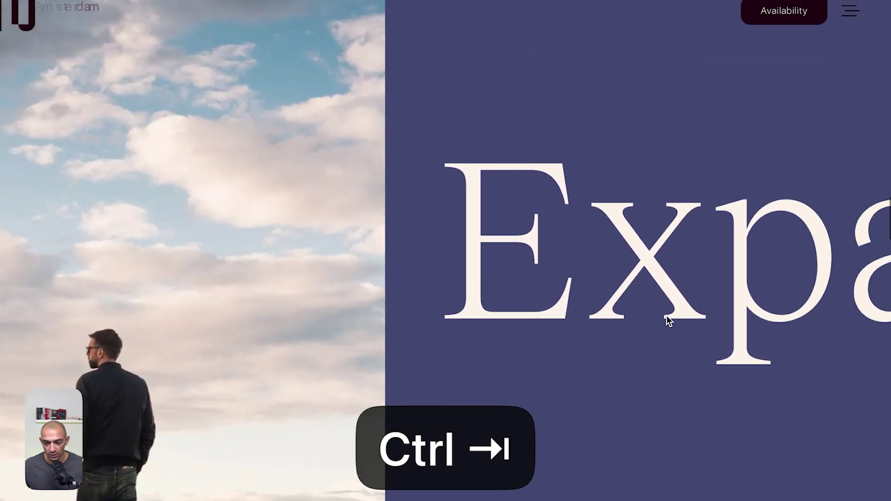
key(ctrl+Tab)
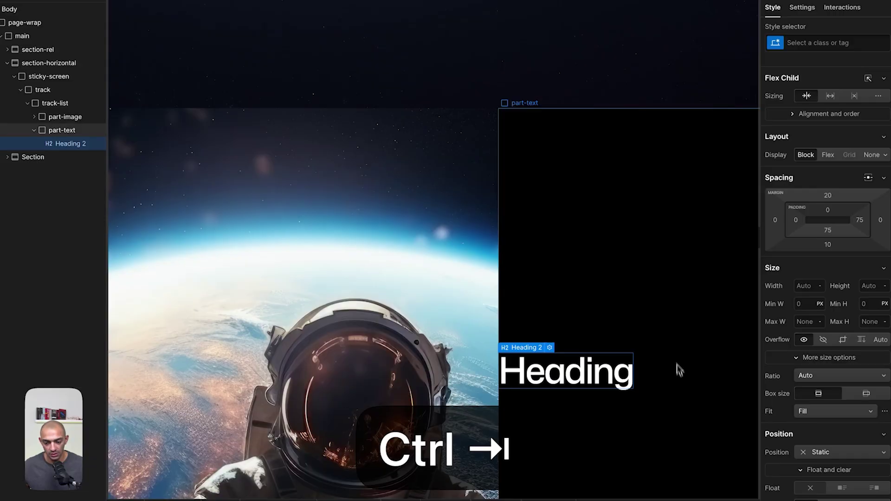
double_click(576, 377)
text(Expanding Horizons)
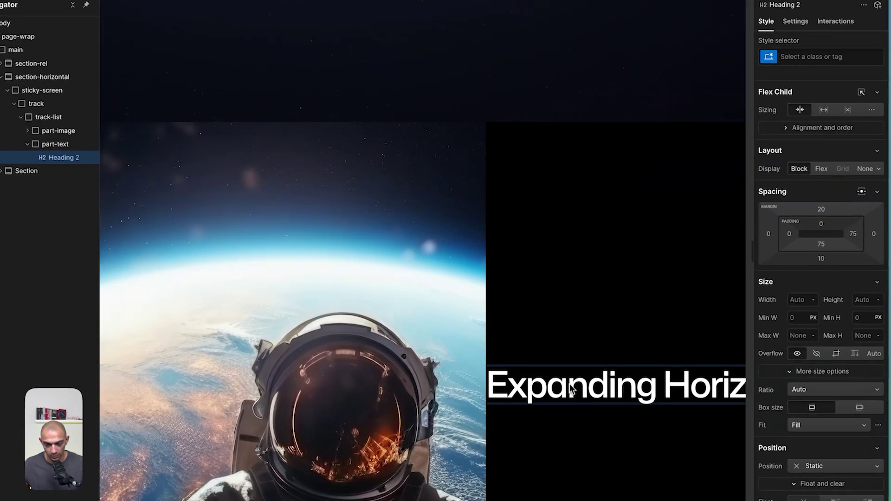
key(Escape)
click(795, 20)
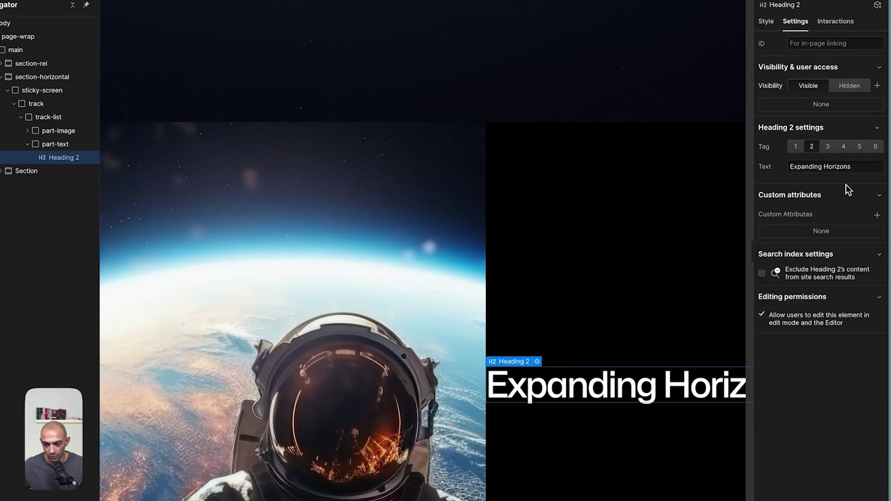
click(825, 168)
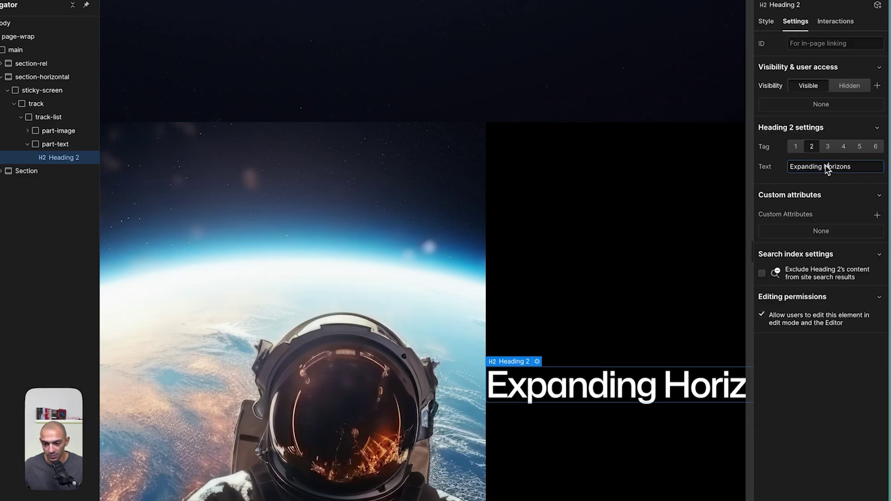
key(Escape)
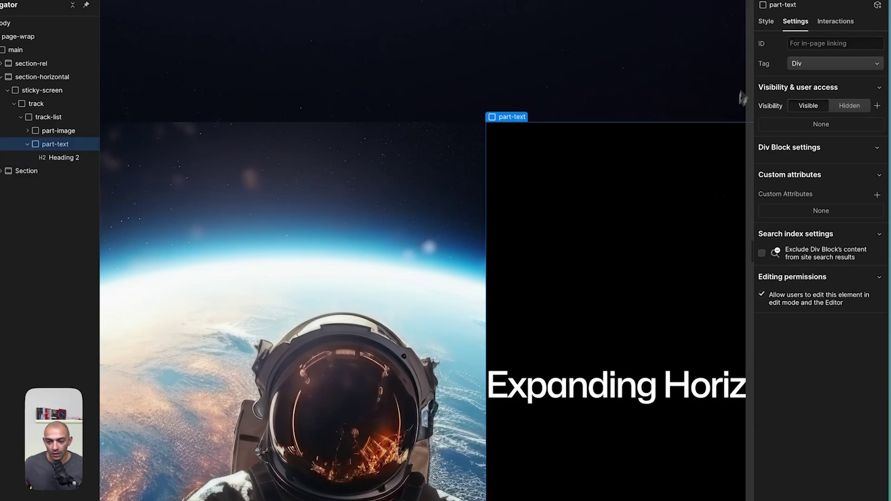
Add the custom property container-type with the value inline-size to the part-text block
click(766, 21)
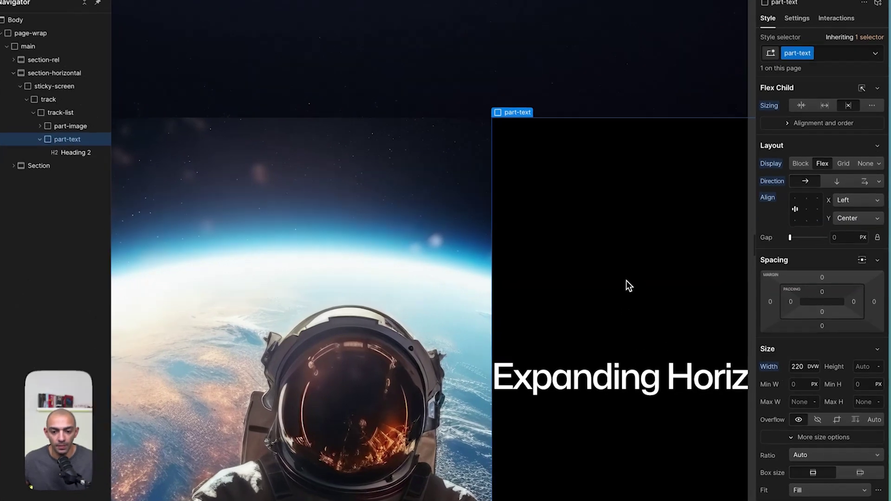
scroll(626, 286, down, 2)
scroll(829, 265, down, 12)
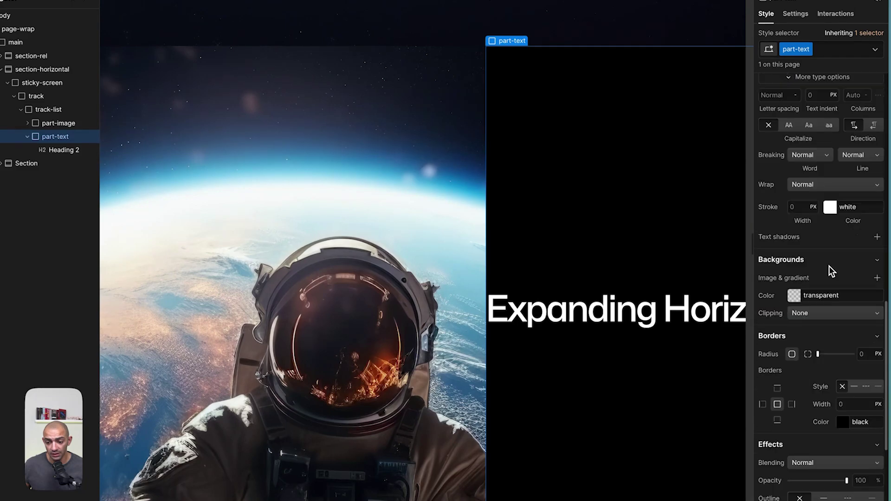
scroll(828, 265, down, 5)
click(773, 455)
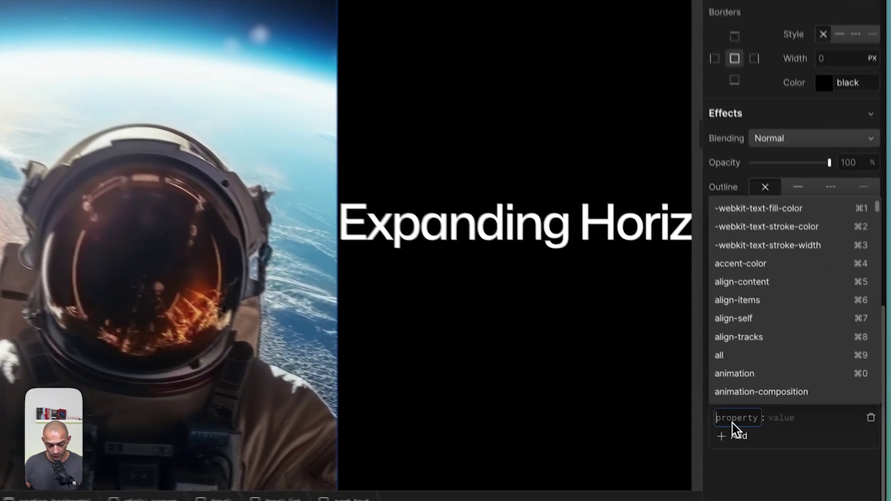
text(container-ty)
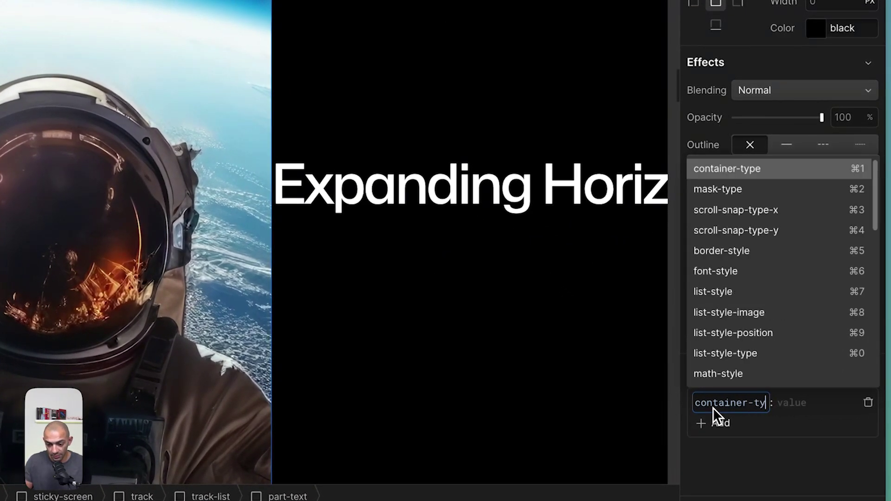
text(pe)
key(Return)
text(in)
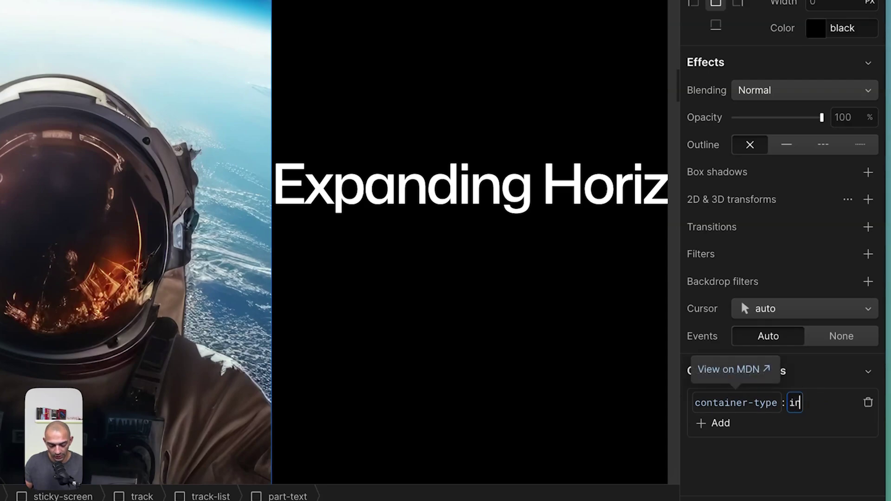
text(line-size)
key(Return)
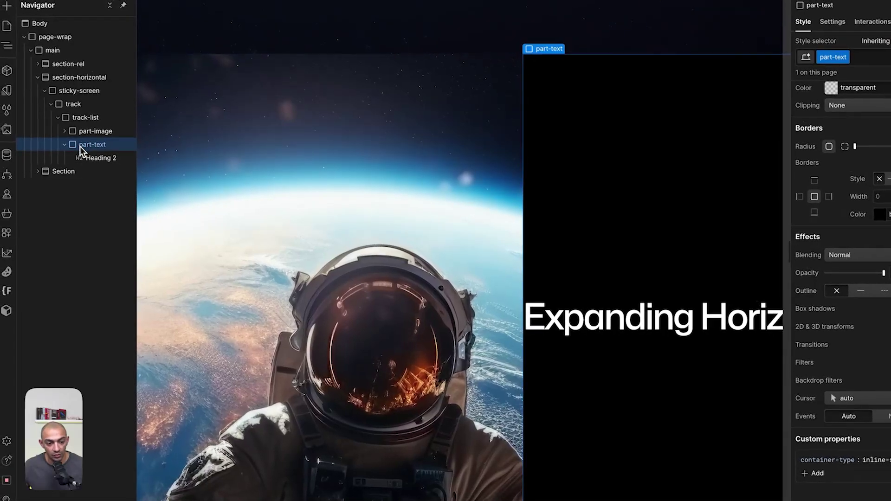
Unlink the H2's font size from the h2 variable and give it a custom size, trying 15cqw and settling on 10cqw
click(99, 160)
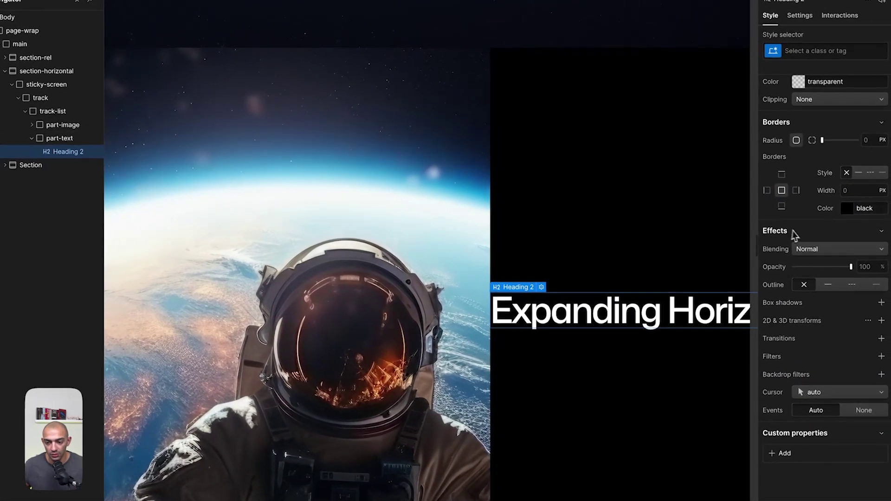
scroll(839, 239, up, 8)
scroll(806, 288, down, 3)
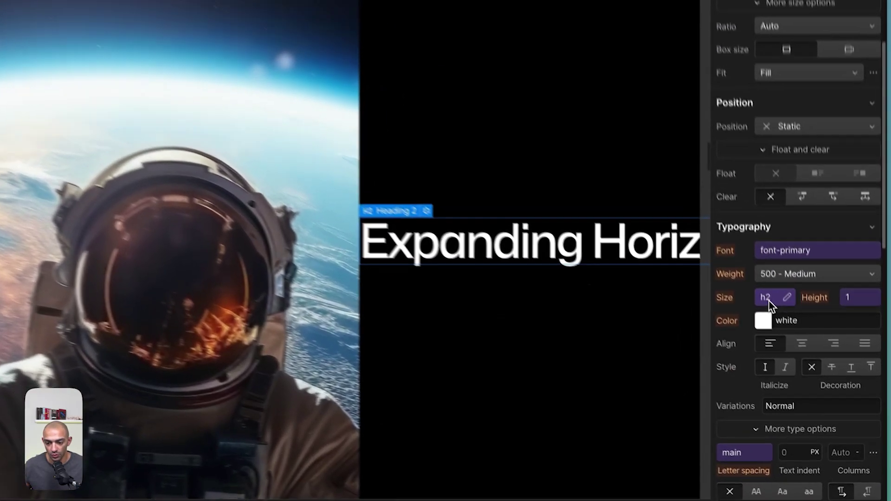
click(796, 353)
click(871, 277)
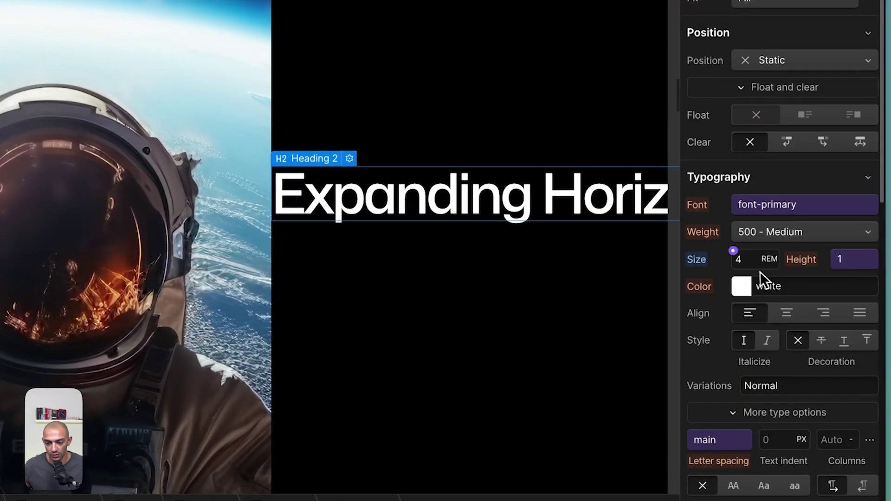
click(733, 252)
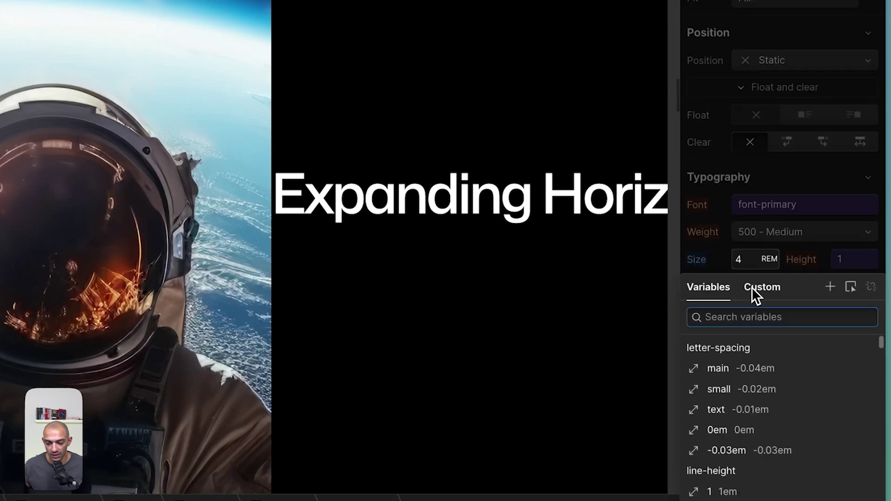
click(753, 290)
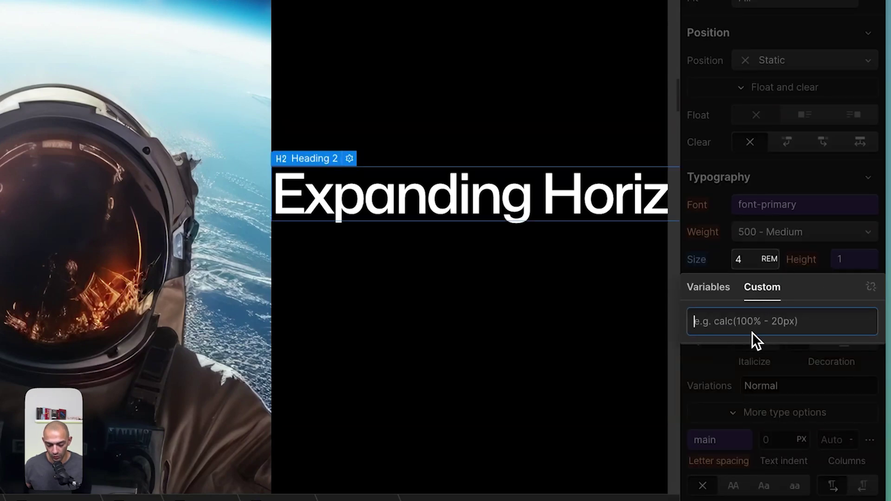
text(15)
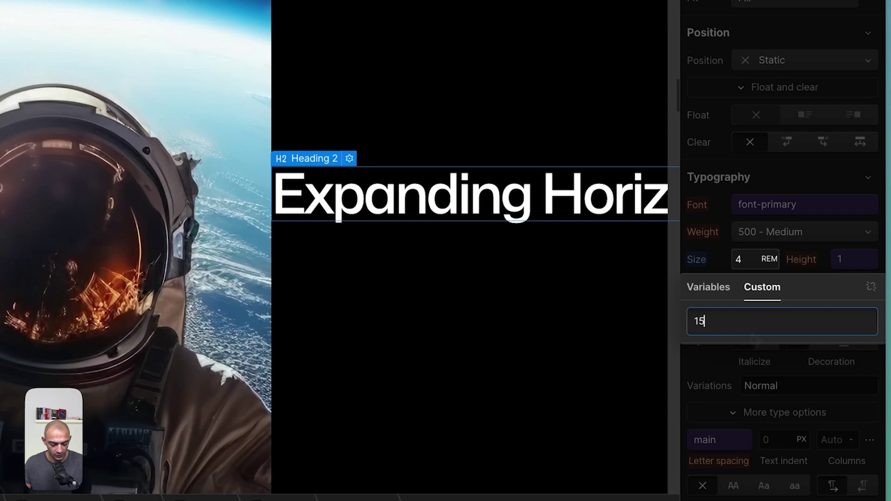
text(cqw)
key(Return)
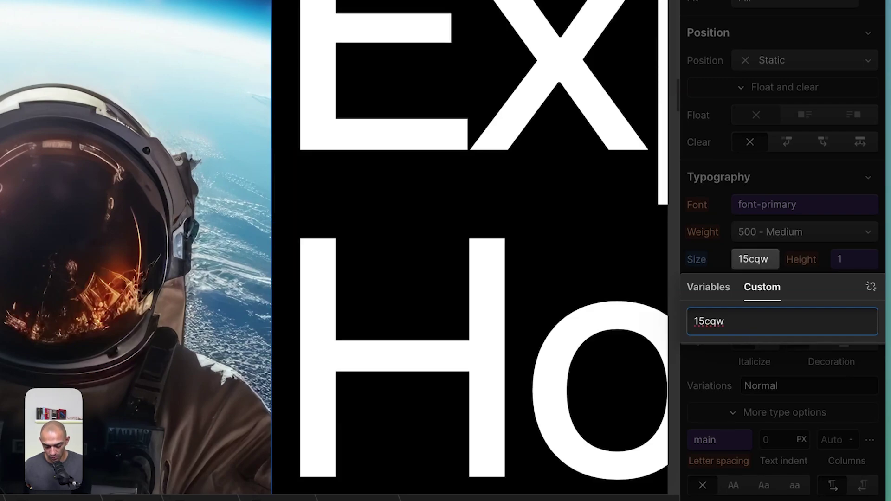
text(0)
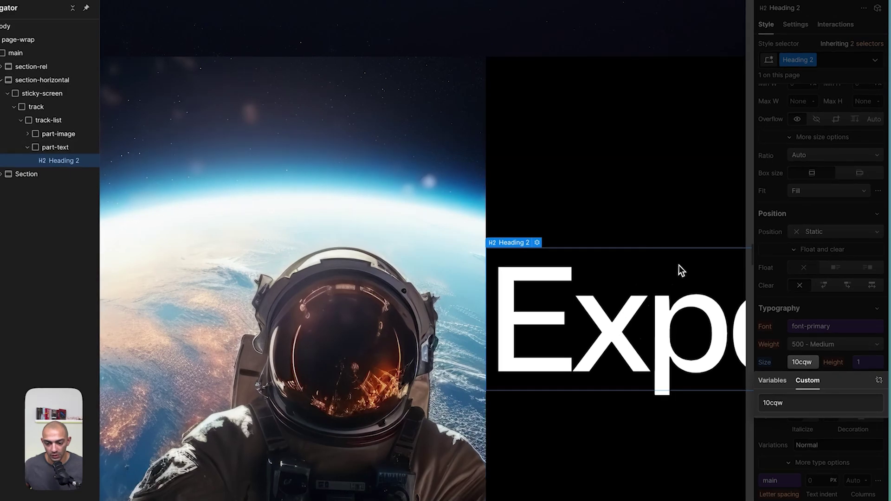
click(778, 363)
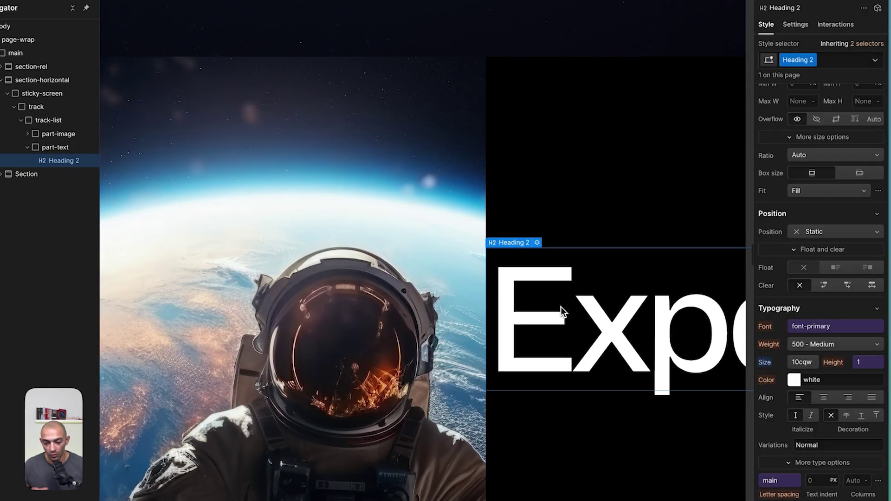
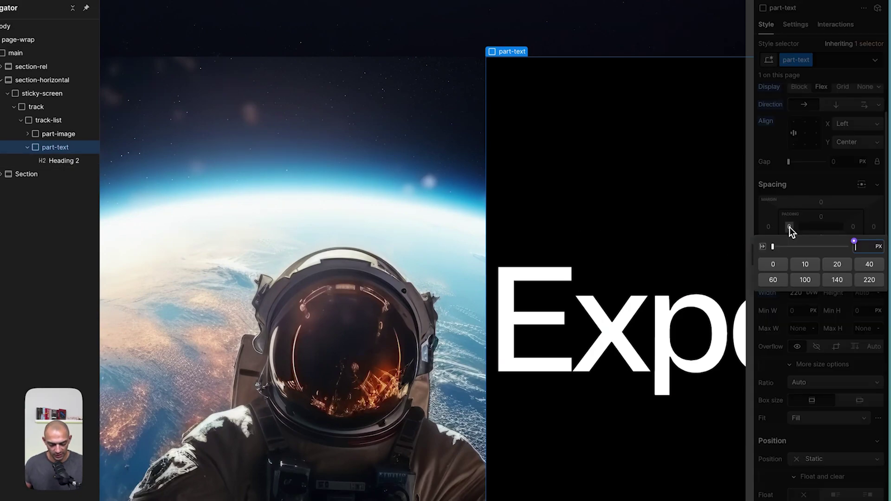
Set the left padding of the part-text block to 5rem
text(5rem)
key(Return)
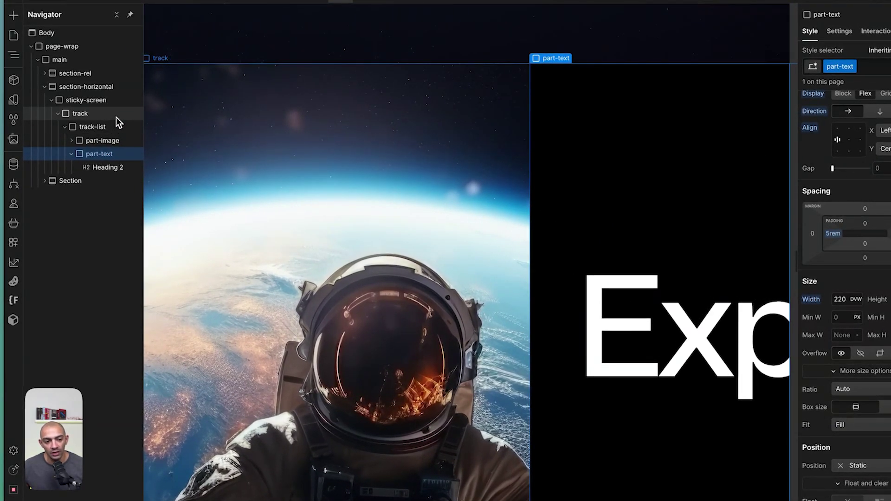
Try a horizontal move transform of -160% on the track, nudging the value by single percents around it
click(96, 117)
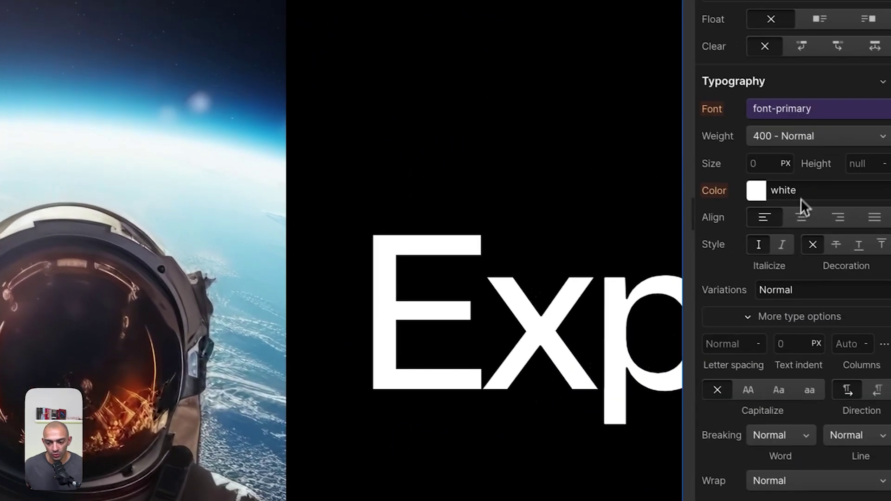
scroll(793, 228, down, 8)
click(866, 324)
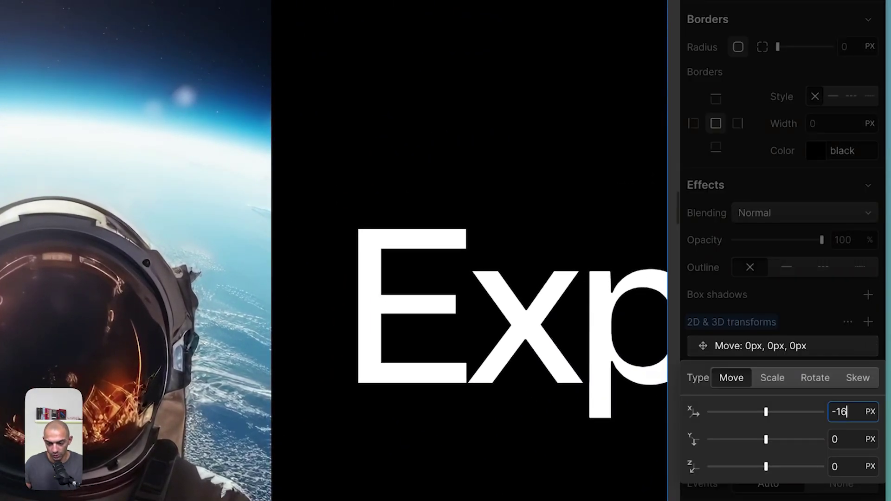
text(-160%)
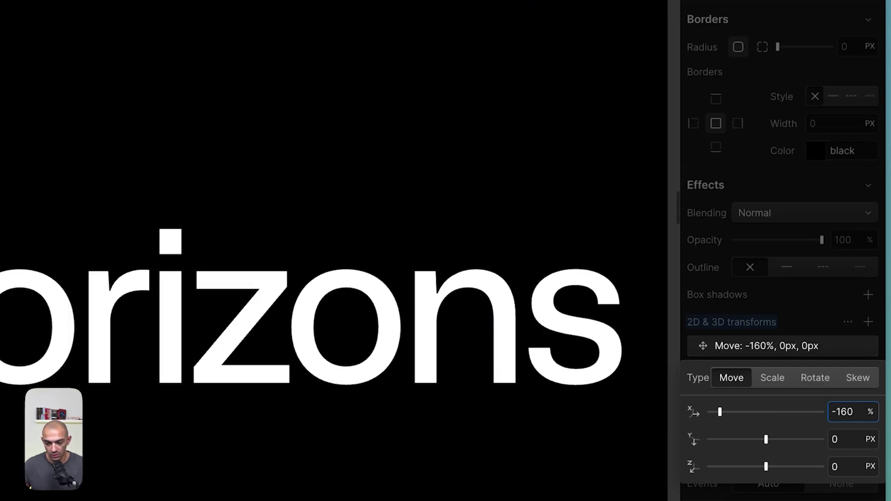
key(Down)
key(Down)
key(Down)
key(Down)
key(Down)
key(Up)
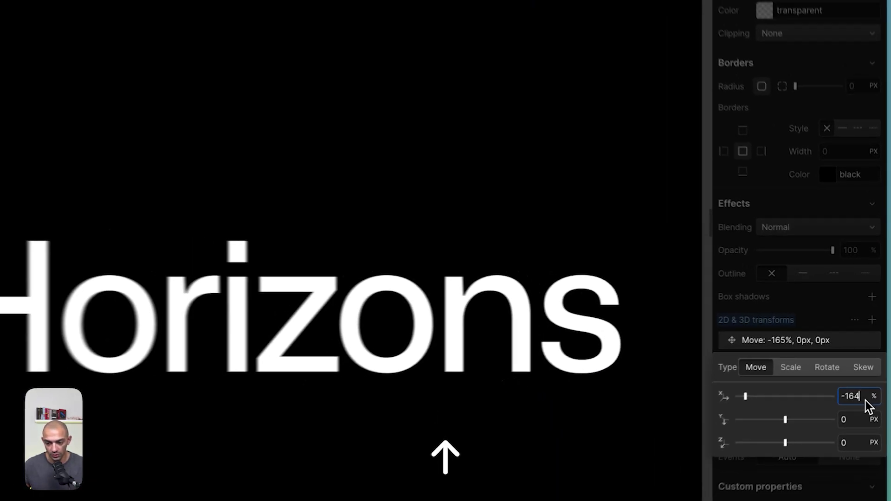
key(Up)
key(Up)
key(Up)
key(Up)
key(Up)
key(Up)
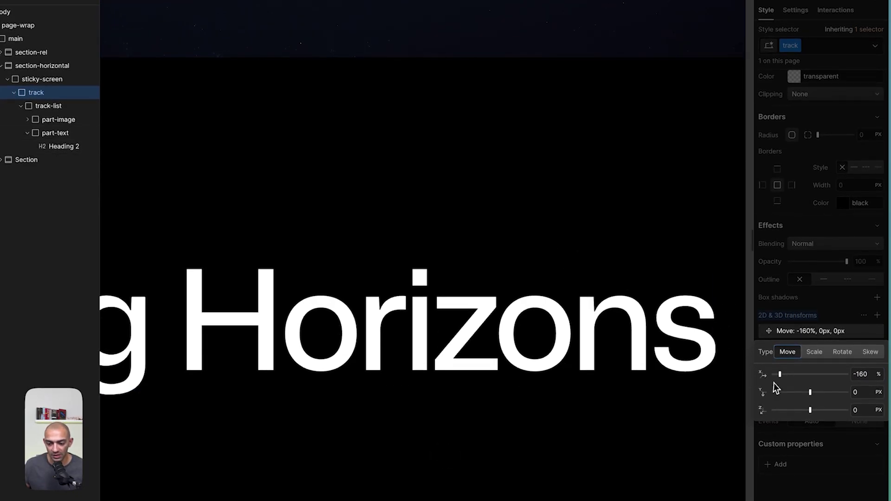
Try the track's X move at -167% and -165%, and clear its 2D & 3D transforms
mouse_move(781, 380)
mouse_down()
mouse_move(813, 385)
mouse_move(779, 387)
mouse_up()
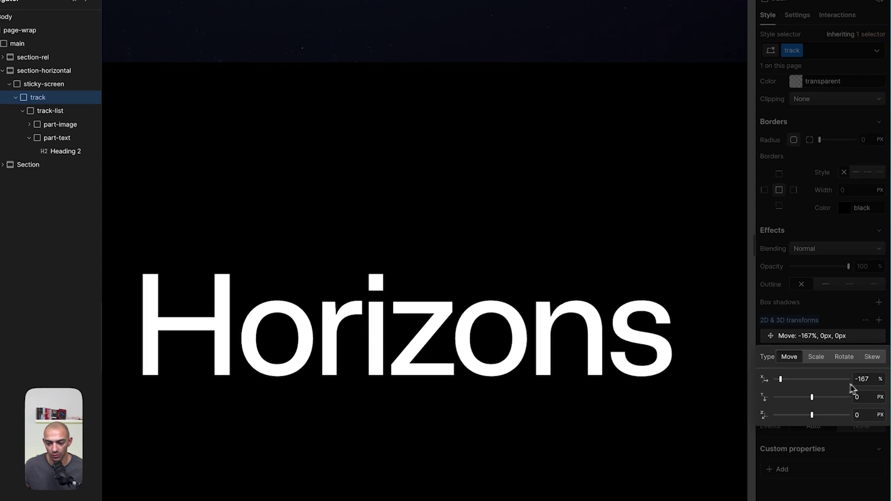
text(5)
key(Return)
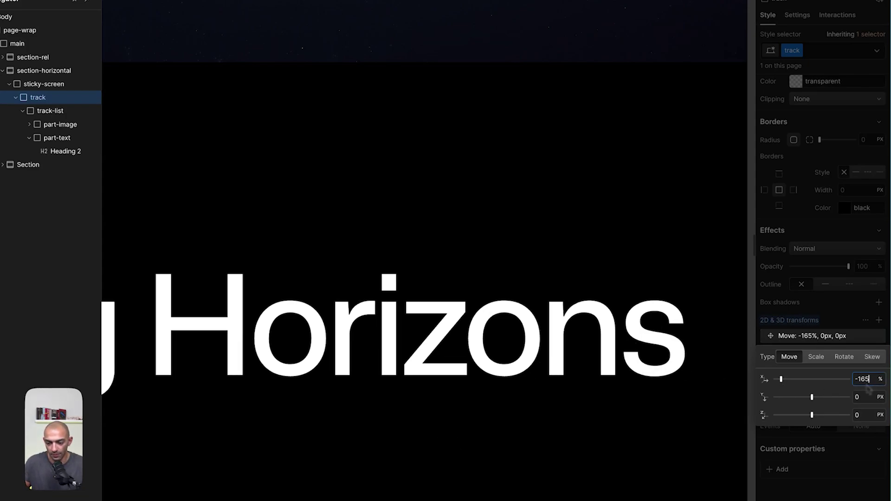
click(831, 321)
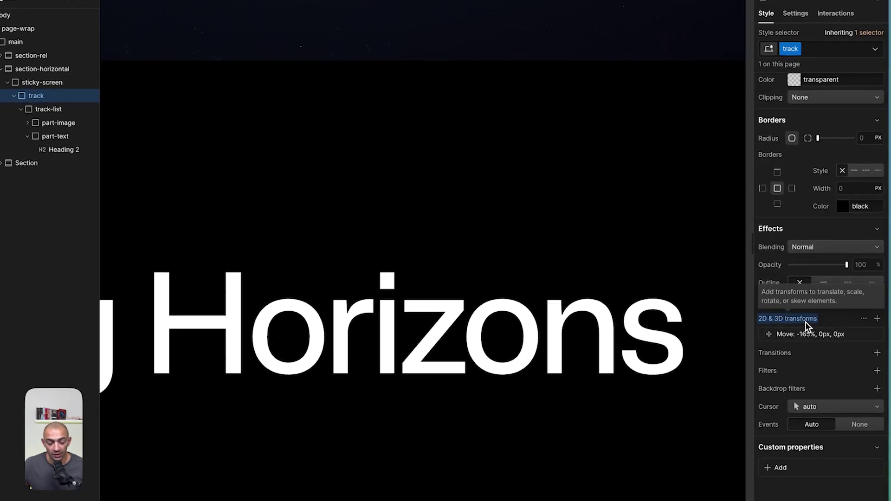
alt+click(805, 320)
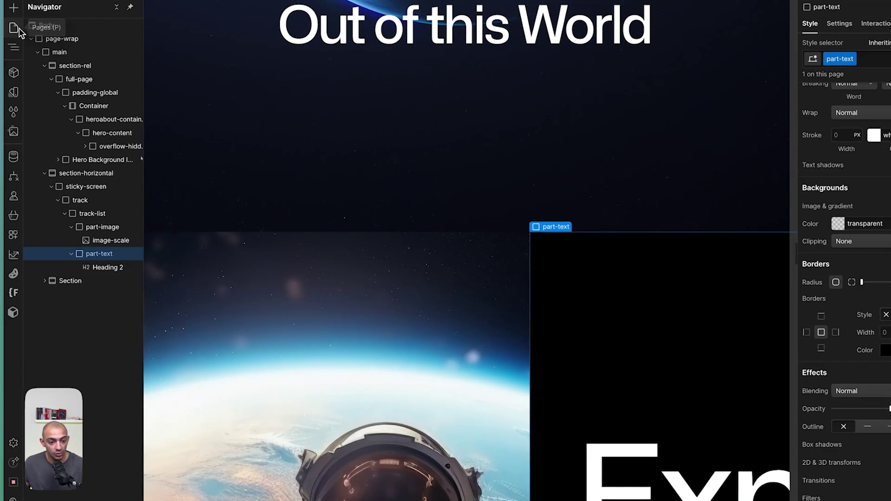
Paste the GSAP 3.12.5 and ScrollTrigger CDN script tags into the Home page's custom code before the </body> tag
click(15, 29)
click(148, 67)
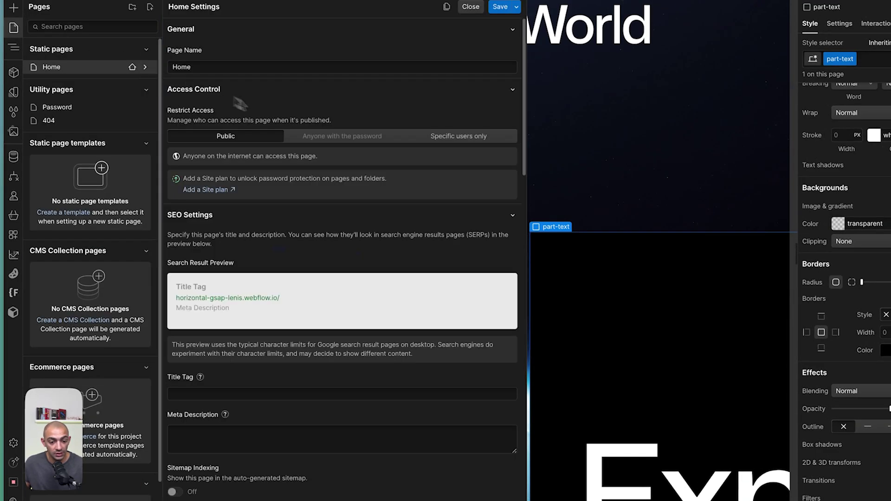
scroll(347, 349, down, 15)
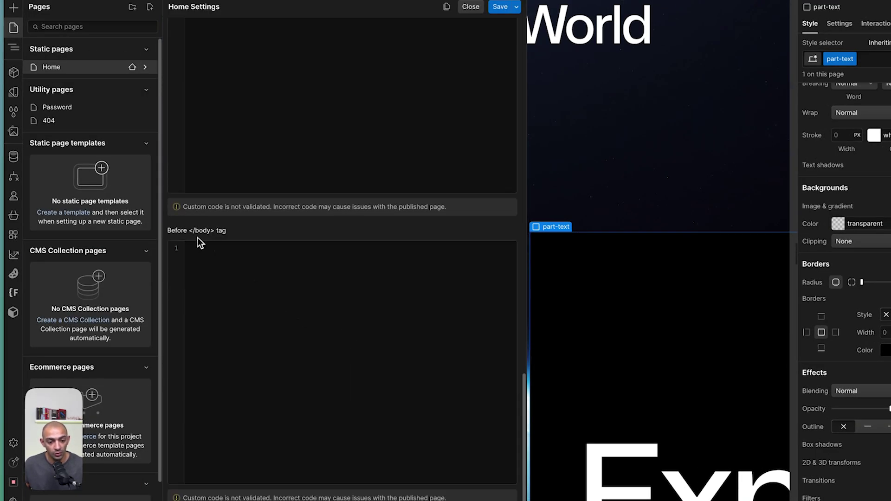
click(229, 249)
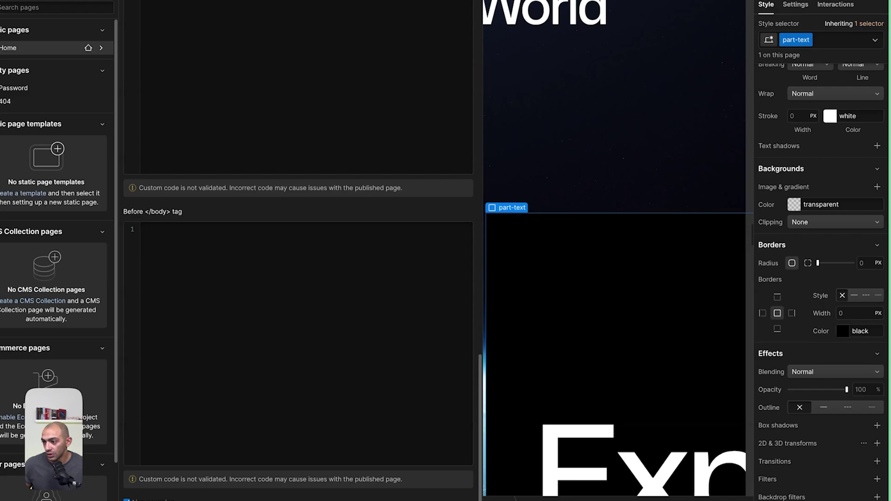
click(203, 311)
key(ctrl+v)
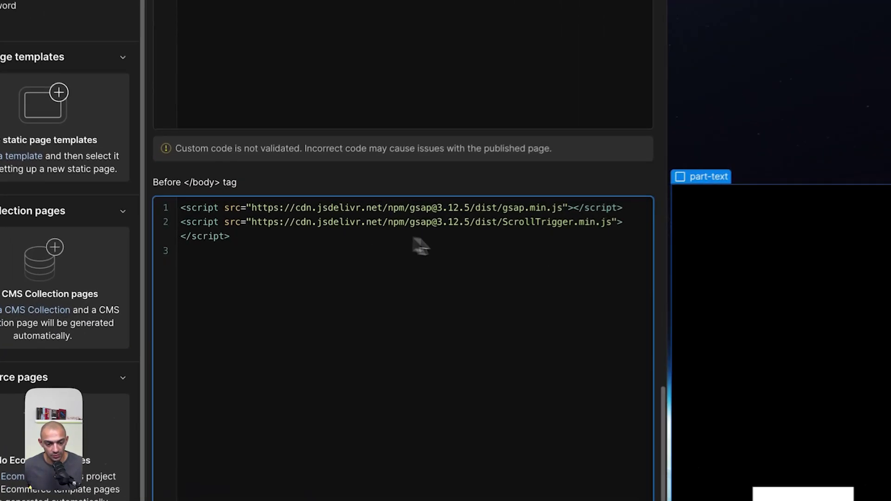
triple_click(413, 210)
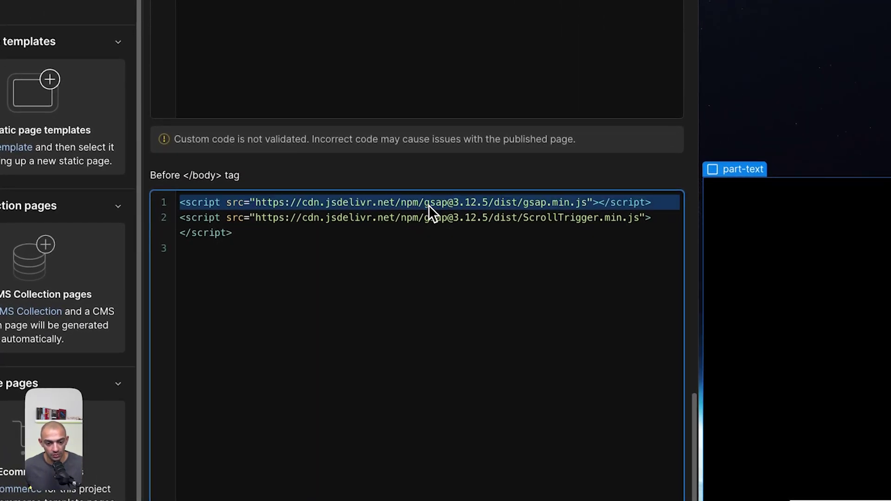
triple_click(462, 219)
click(339, 248)
Add a script block that registers ScrollTrigger and defines timeline tl triggered by .section-horizontal, from "top top" to "bottom bottom", with scrub true
key(Return)
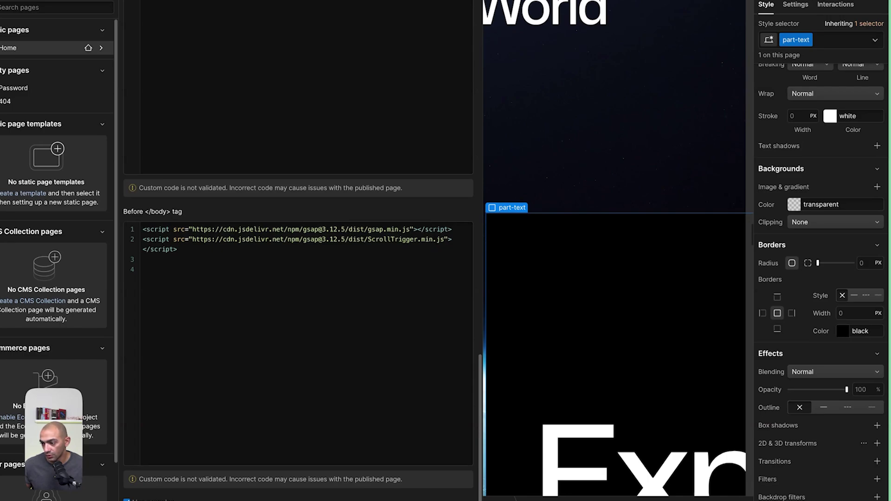
click(143, 269)
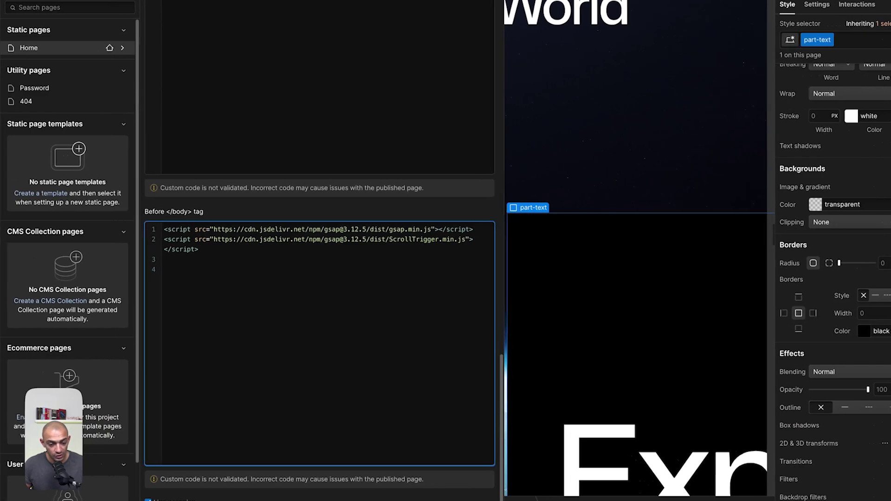
text(<script>)
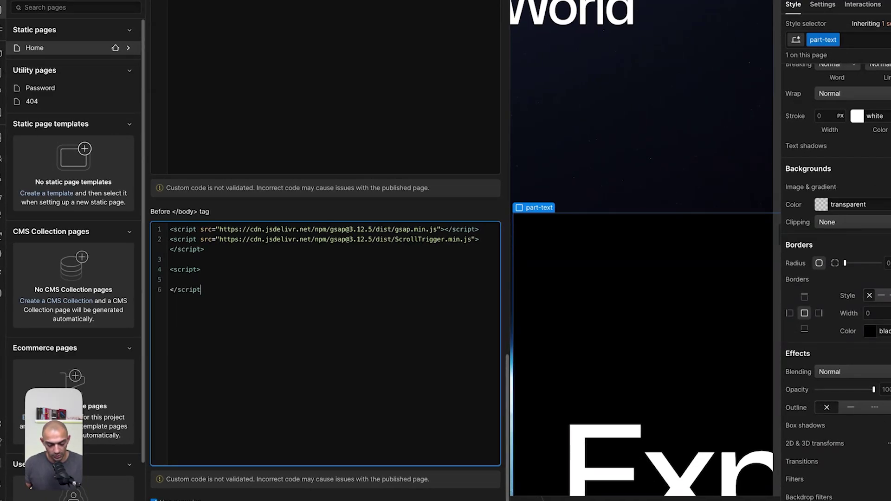
key(Return)
key(Return)
key(Up)
text(gsap.registerPlugin(ScrollTrigger);    let tl = gsap.timeline({     scrollTrigger: {       trigger: ".section-horizontal",       start: "top top",       end: "bottom bottom",       scrub: true // Smooth scrubbing     }   });)
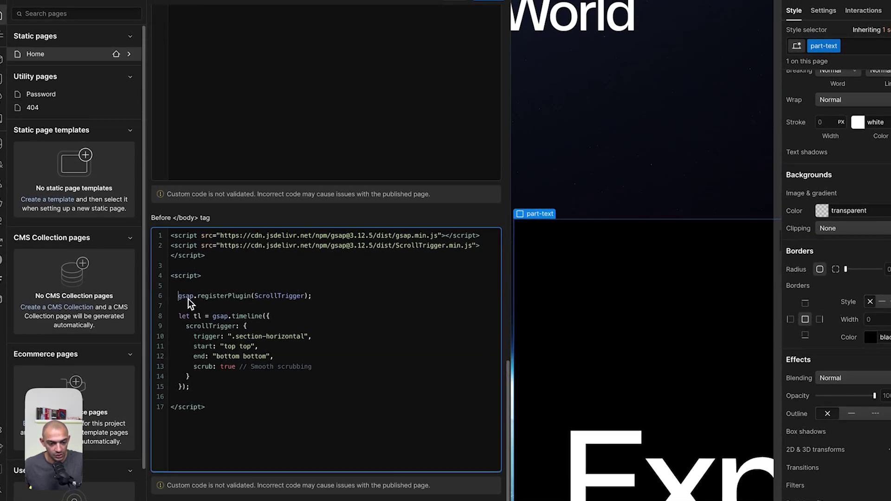
key(BackSpace)
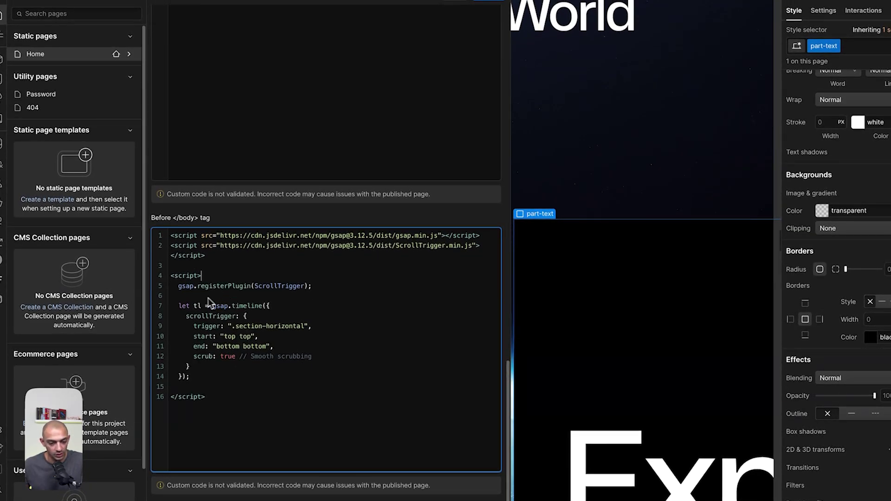
Review the plugin registration and the timeline's trigger, start and end values in the script
triple_click(221, 287)
click(217, 295)
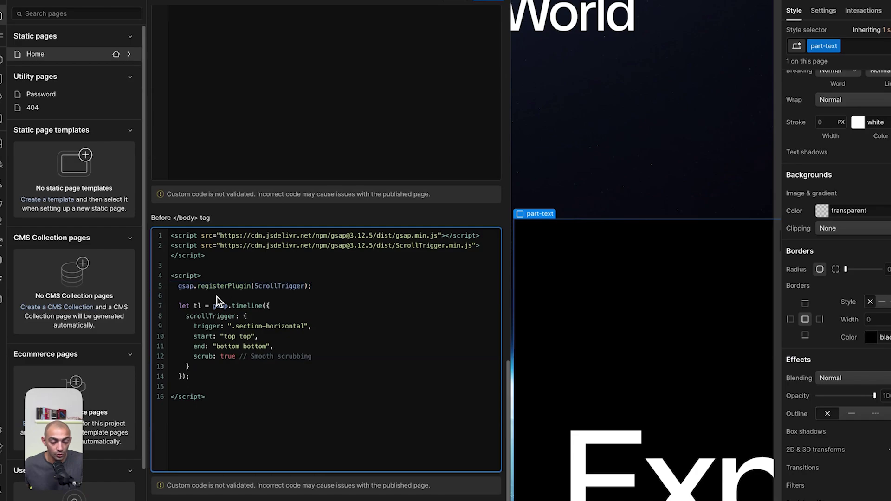
double_click(183, 306)
double_click(211, 318)
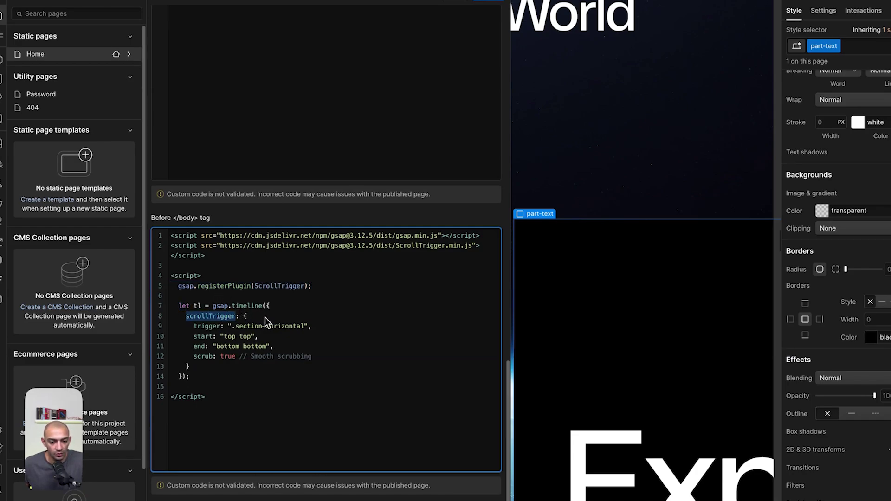
click(249, 330)
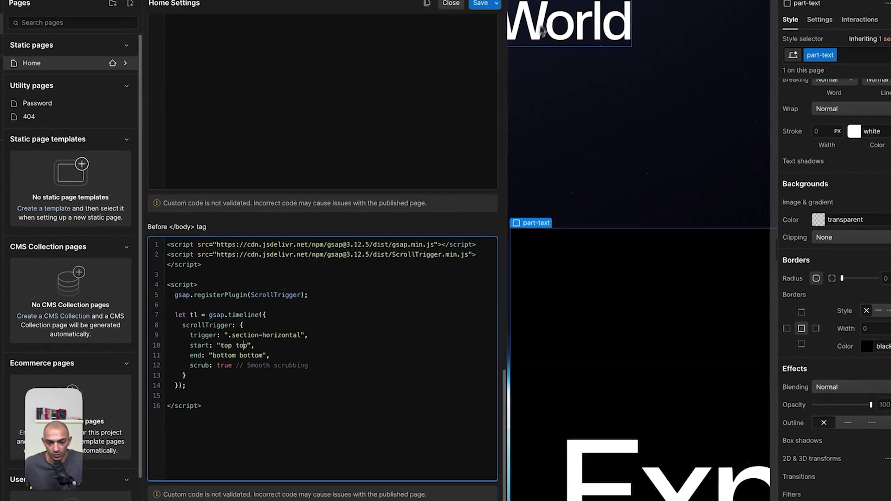
double_click(224, 360)
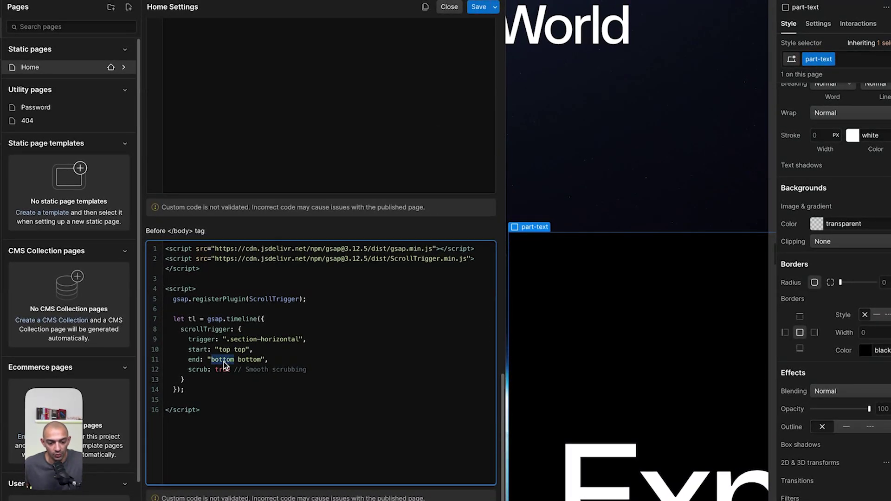
double_click(251, 359)
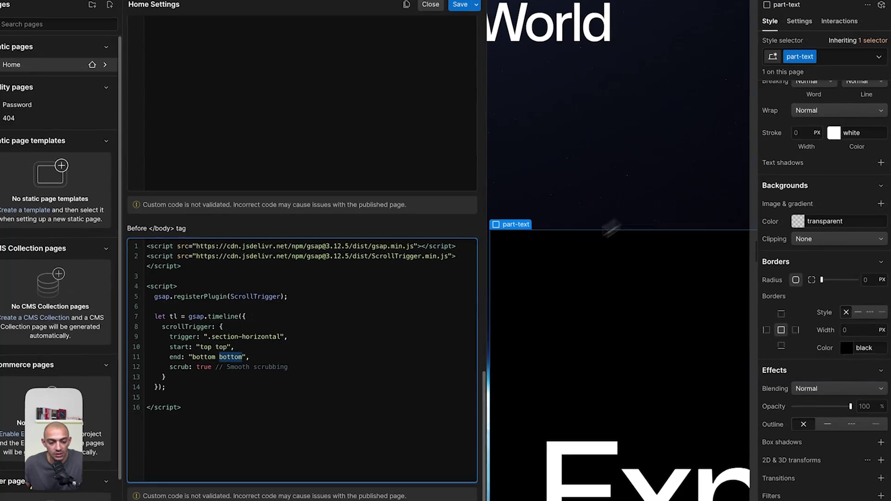
Paste a tl.to tween for ".track" with xPercent -160 and ease "none" below the timeline definition
click(247, 389)
key(Return)
key(Return)
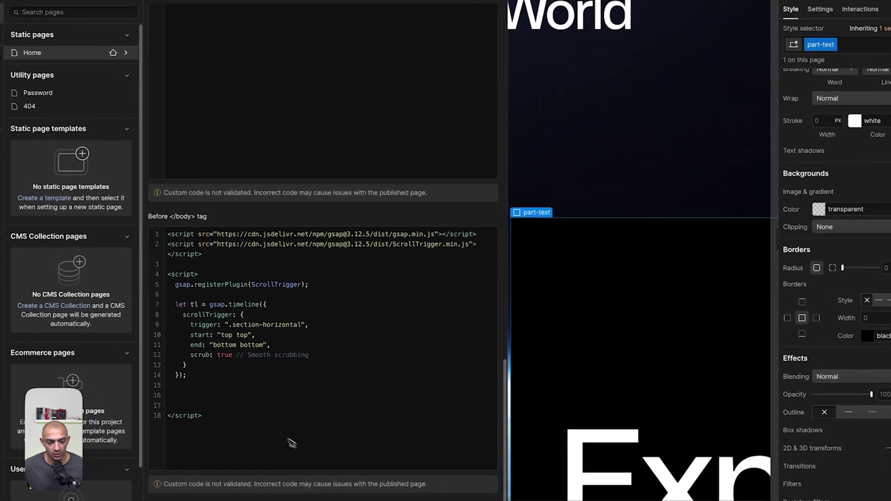
click(176, 391)
text(tl.to(".track", { xPercent: -160, ease: "none" // Smooth horizontal scrolling });)
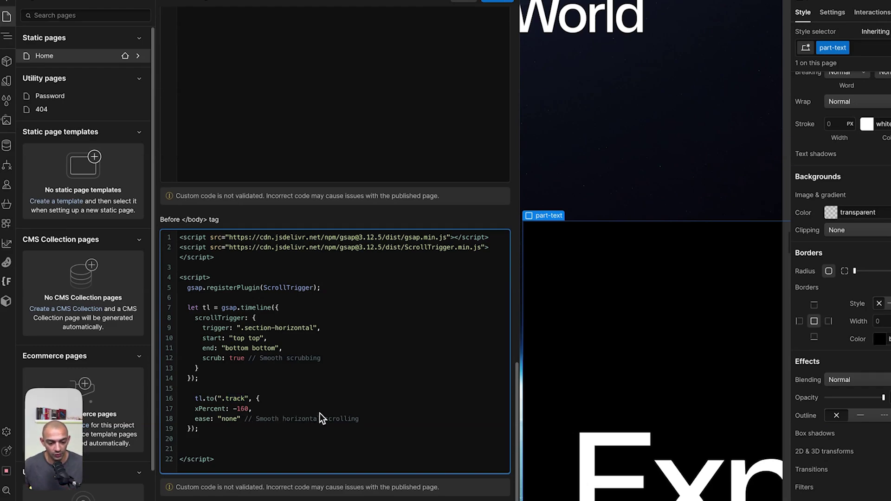
Change the tween's xPercent to -165 and replace the comment after ease "none" with a comma
key(BackSpace)
text(5)
click(231, 420)
click(256, 416)
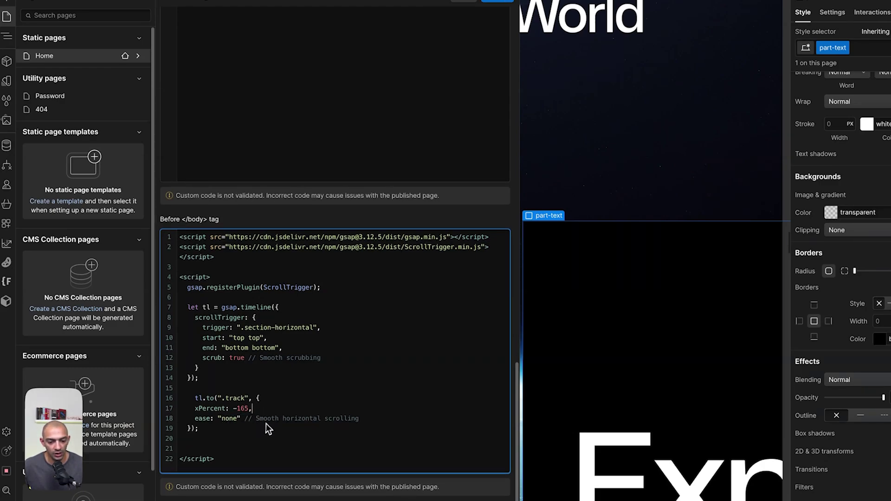
drag(362, 421, 245, 424)
key(BackSpace)
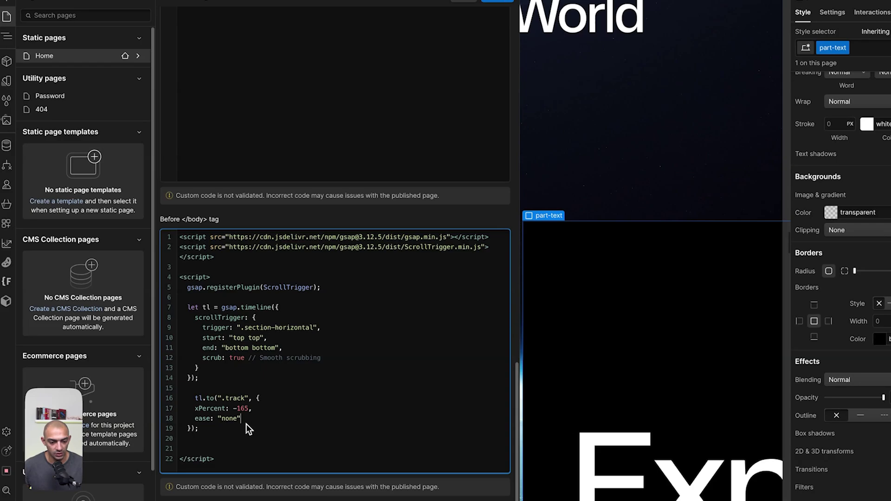
text(,)
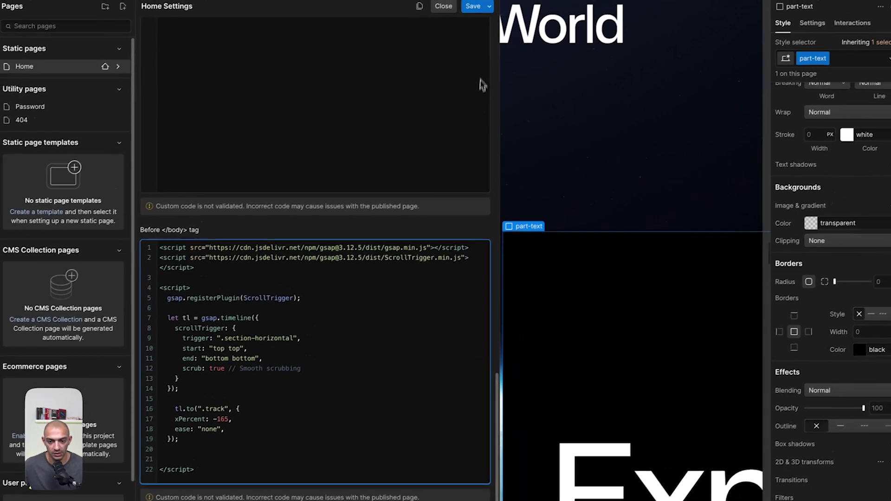
Save the Home page settings and publish the site
click(472, 6)
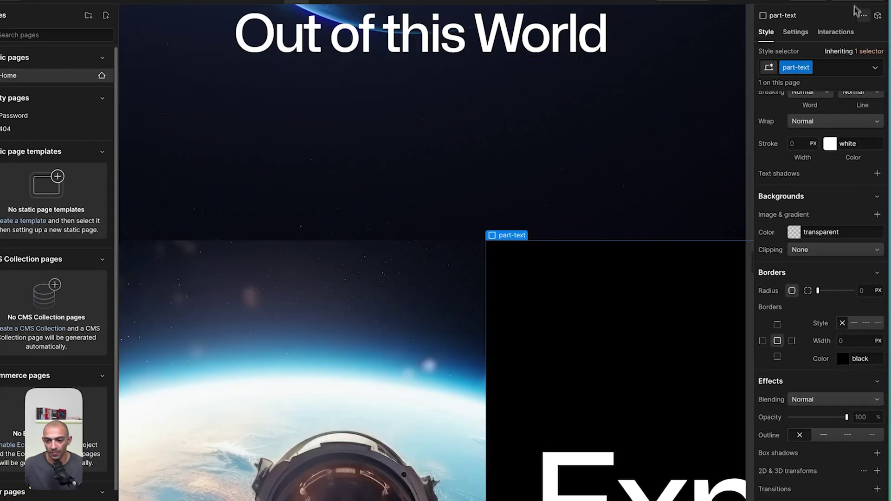
click(857, 4)
click(799, 176)
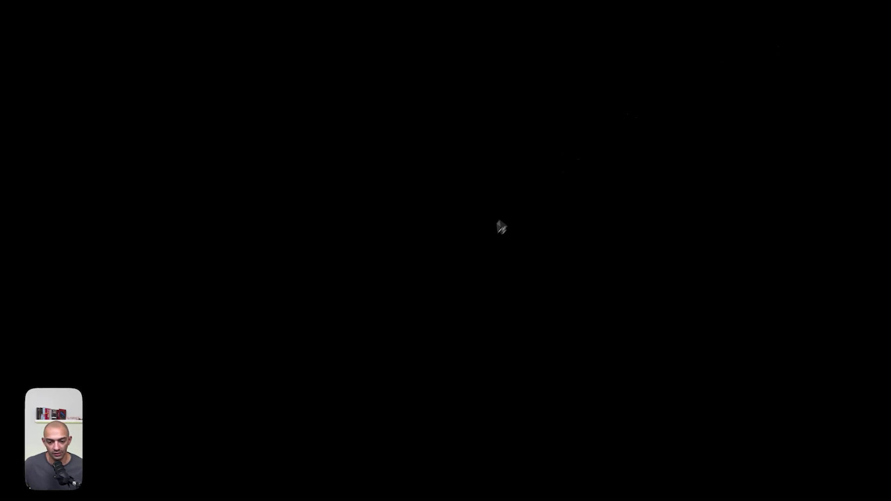
Scroll back and forth through the published page to check the track's horizontal movement and where the heading ends
scroll(522, 292, down, 4)
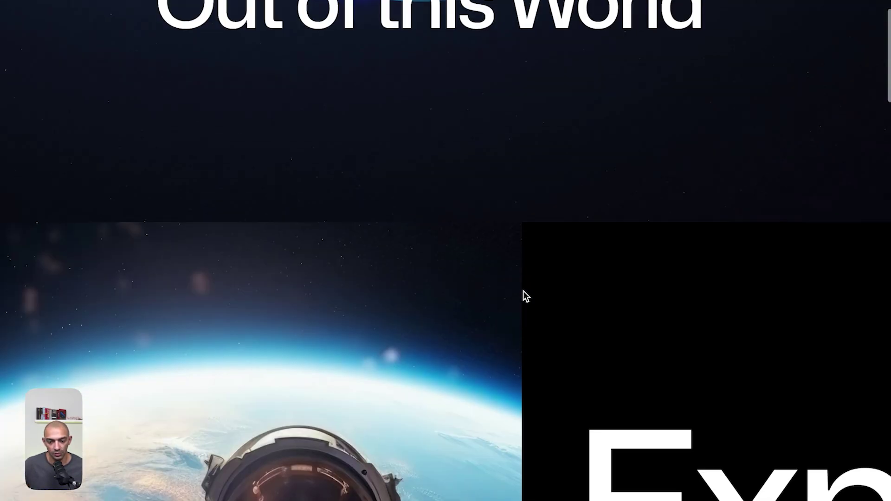
scroll(522, 292, down, 10)
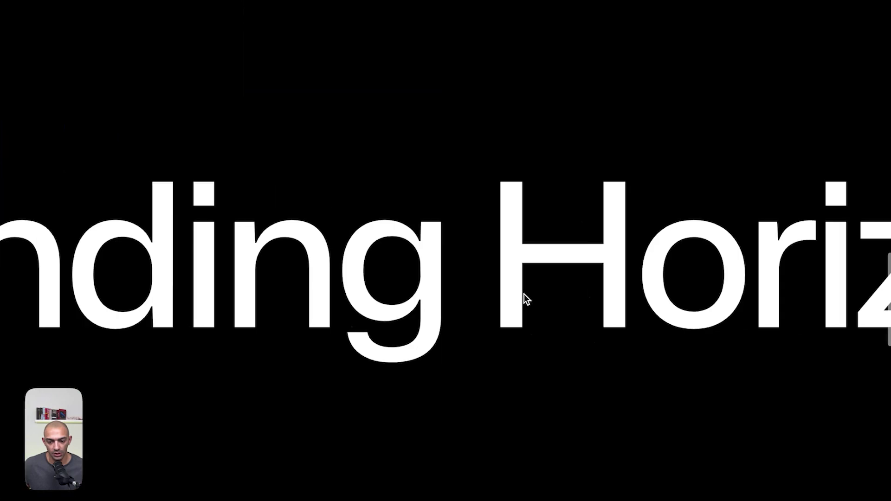
scroll(525, 294, down, 6)
scroll(523, 311, up, 5)
scroll(516, 310, down, 2)
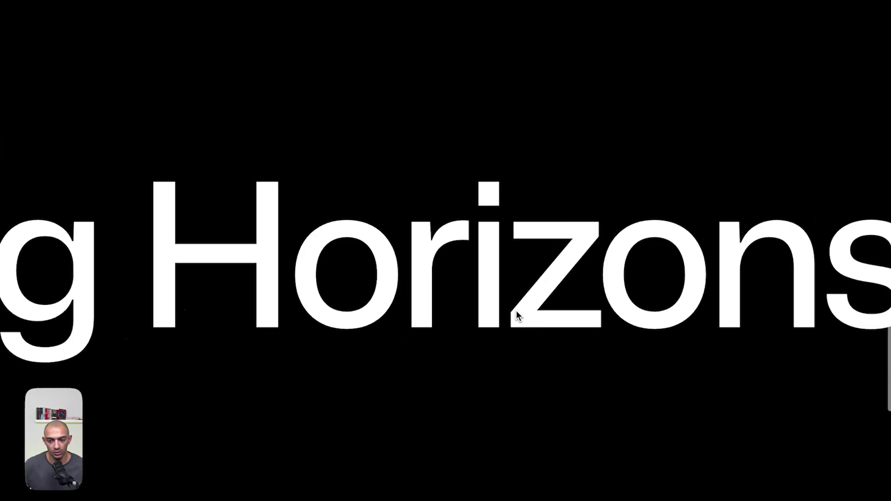
scroll(516, 311, down, 3)
scroll(524, 327, down, 4)
scroll(524, 327, up, 5)
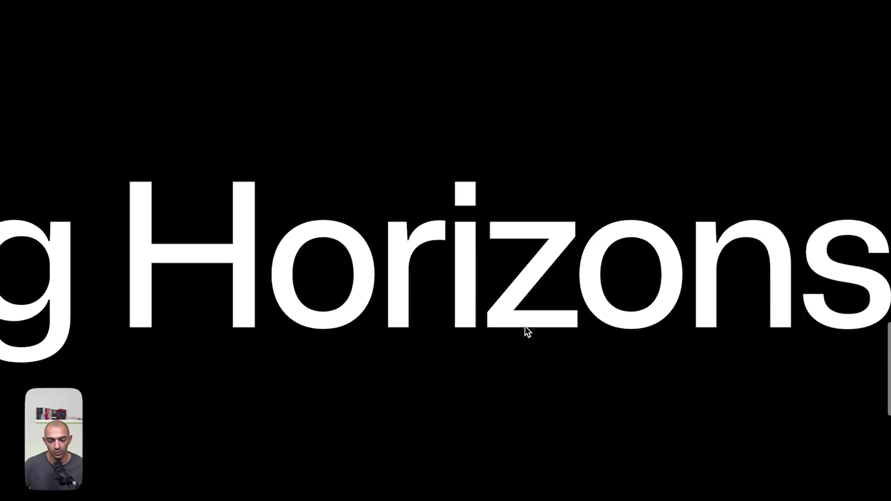
Scroll the published page between the hero and the horizontal section to examine the astronaut image and heading
scroll(525, 327, up, 10)
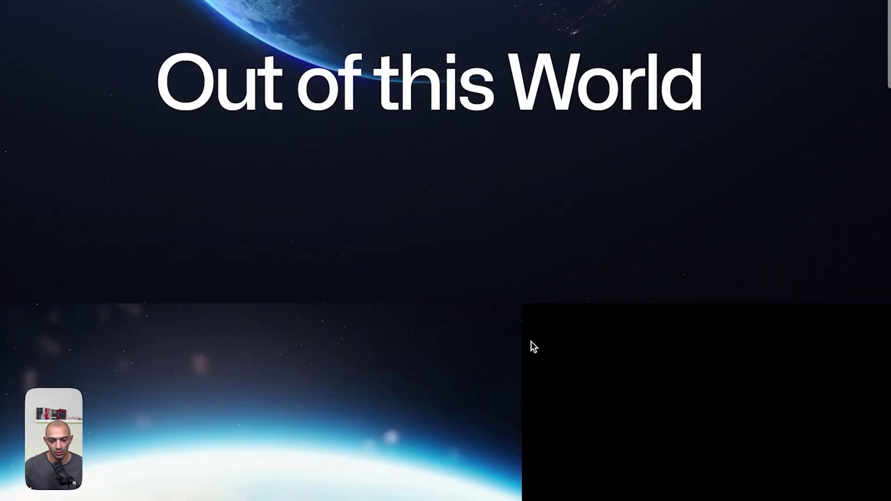
scroll(530, 341, down, 8)
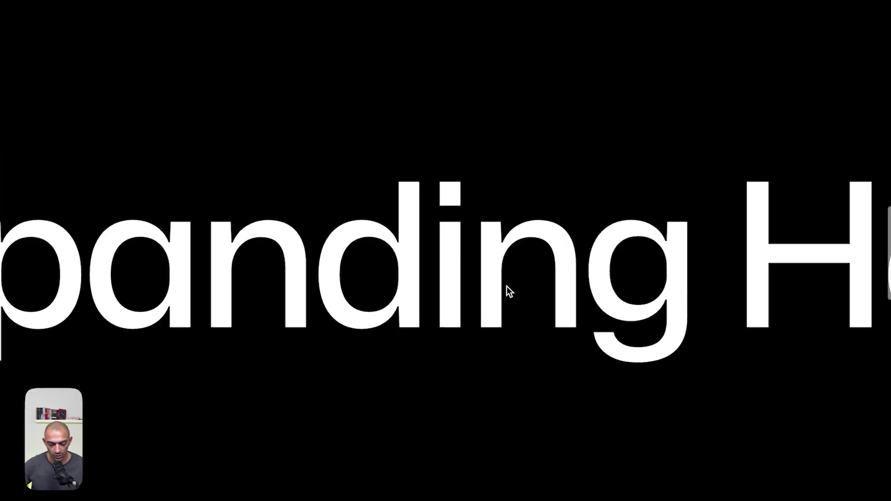
scroll(507, 286, down, 2)
scroll(506, 287, up, 6)
scroll(540, 346, down, 3)
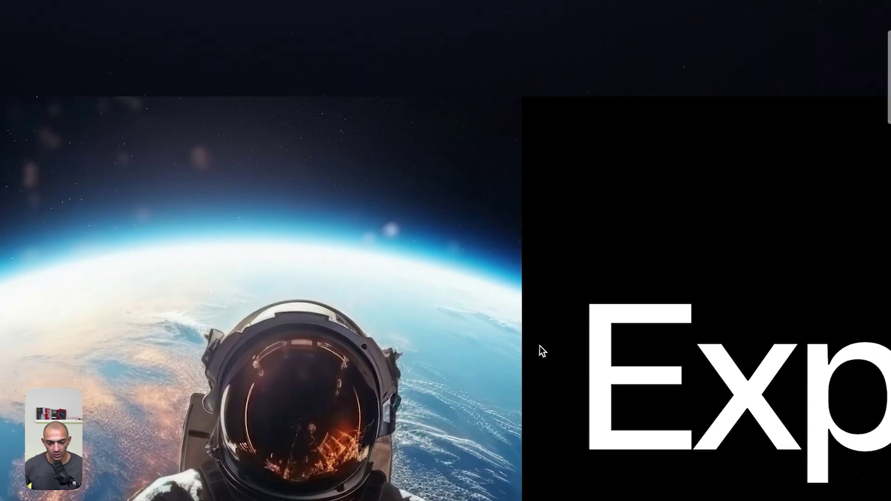
Switch to the 49 North reference site and examine how its image behaves when the horizontal section starts scrolling
key(ctrl+Tab)
key(ctrl+Tab)
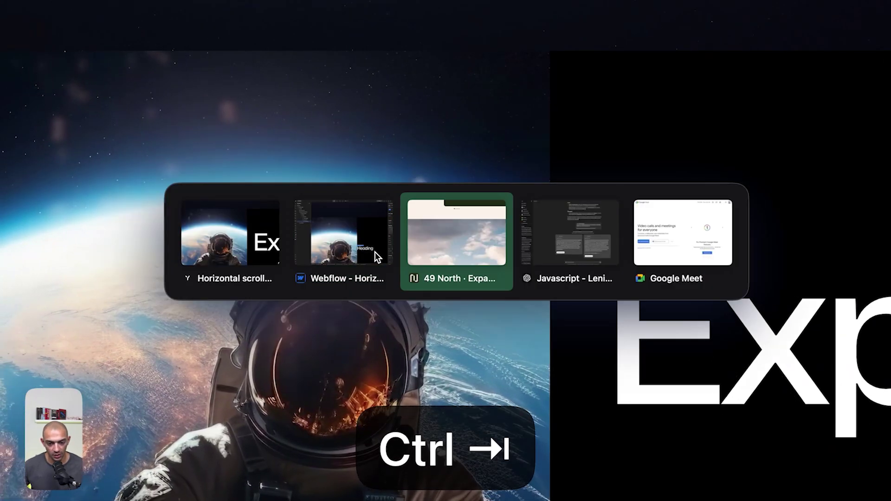
scroll(439, 123, up, 10)
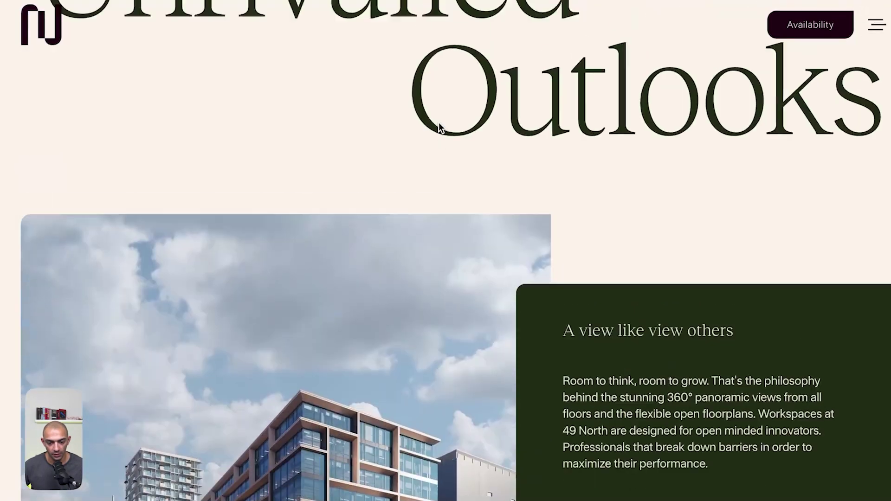
scroll(440, 127, down, 5)
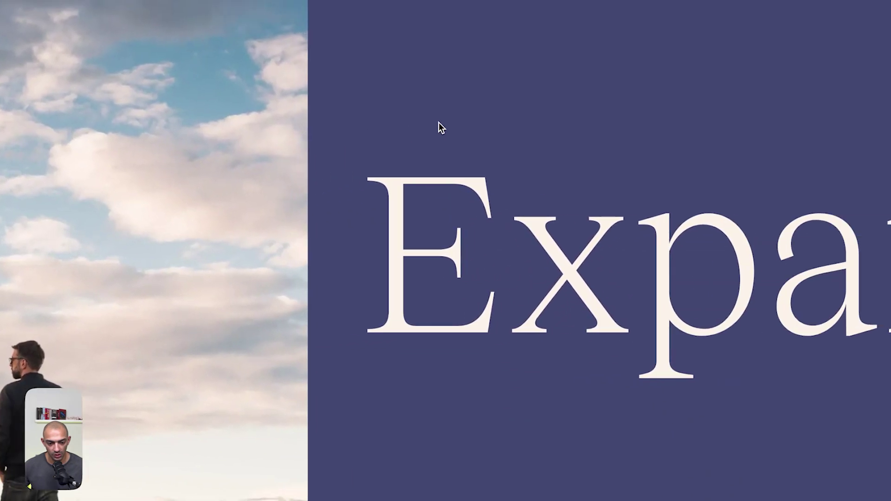
scroll(438, 122, down, 3)
scroll(438, 122, up, 5)
scroll(439, 123, down, 3)
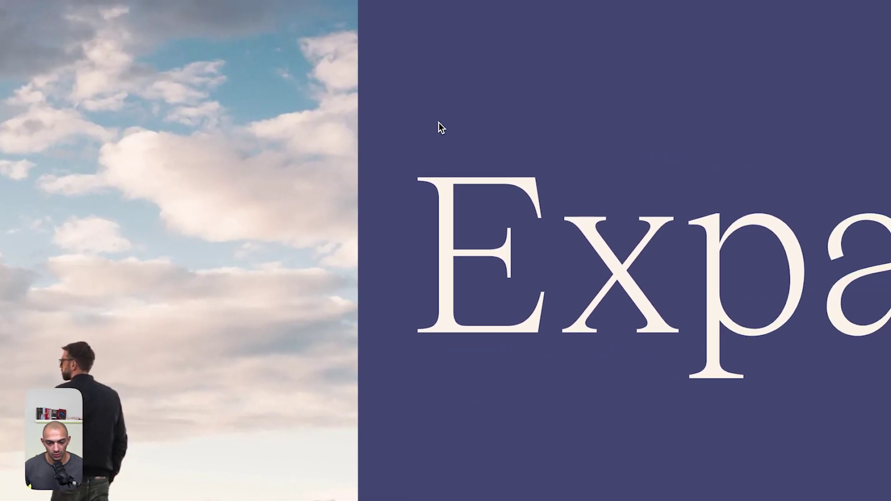
scroll(439, 123, down, 2)
scroll(438, 123, up, 3)
scroll(439, 123, down, 4)
Return to the Webflow Designer and open the Home page settings at the code before the closing body tag
key(ctrl+Tab)
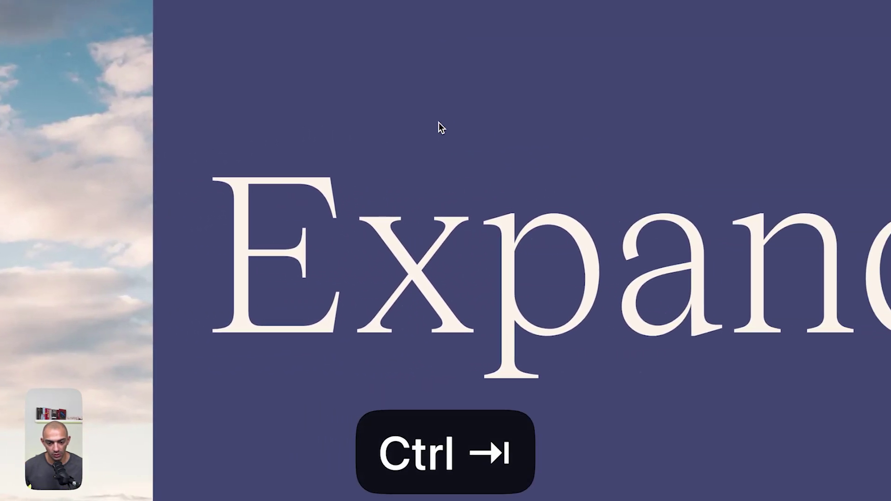
key(ctrl+Tab)
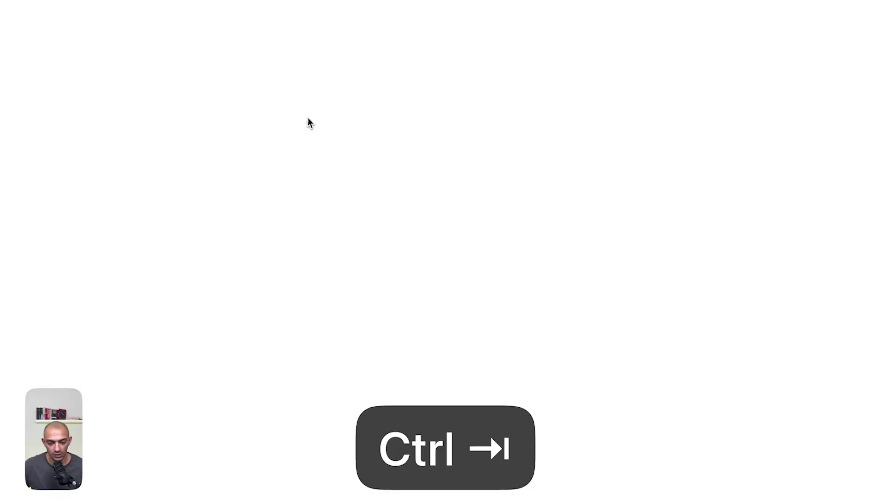
click(427, 319)
key(p)
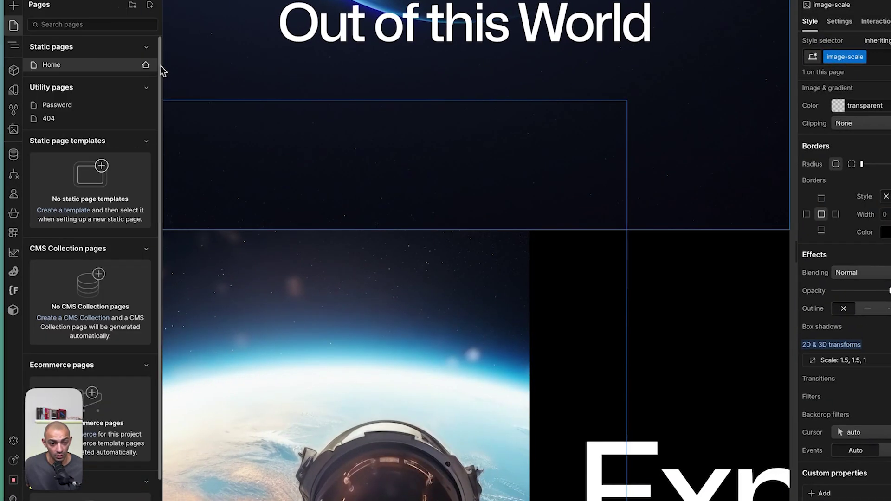
click(145, 67)
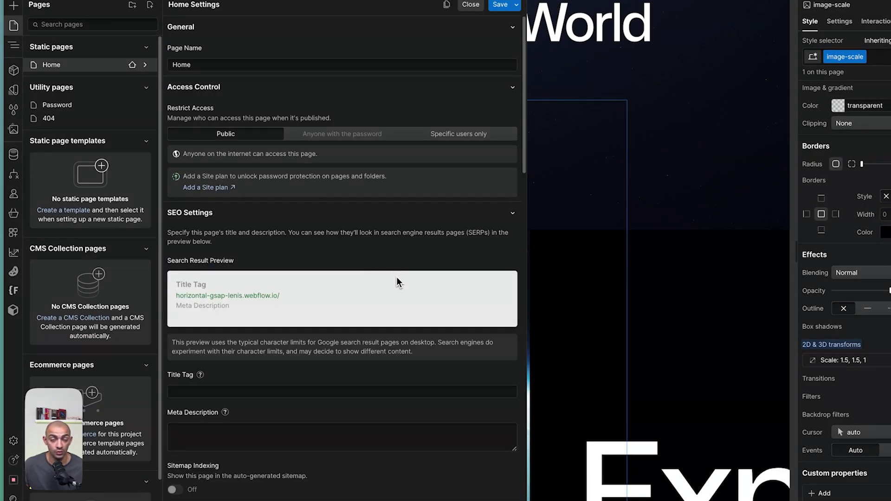
scroll(394, 338, down, 20)
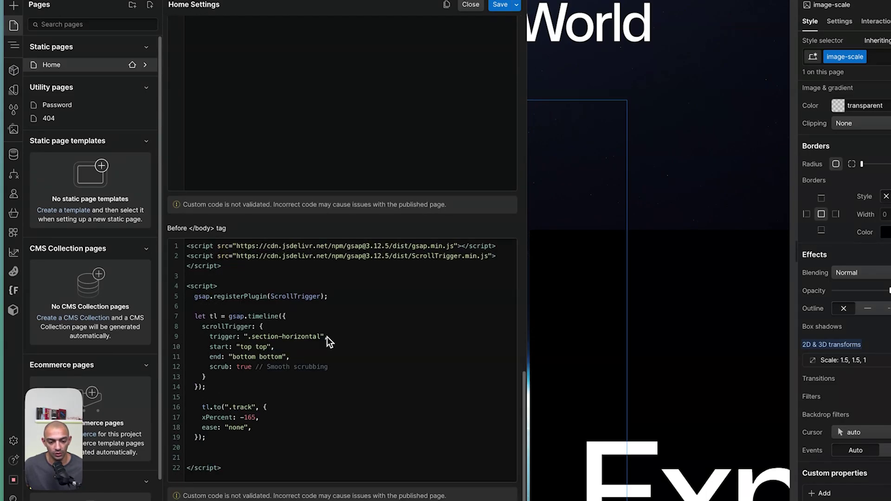
Paste a tl.to tween for ".image-scale" with scale 1, duration 0.5 and position 0 below the track tween
click(219, 454)
key(Return)
key(Up)
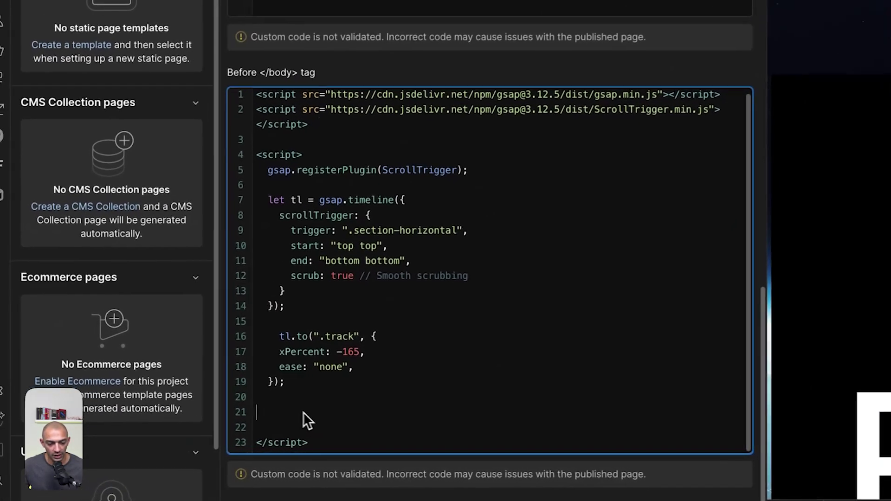
text(tl.to(".image-scale", {   scale: 1,   duration: 0.5 }, 0);)
click(388, 397)
scroll(387, 397, down, 2)
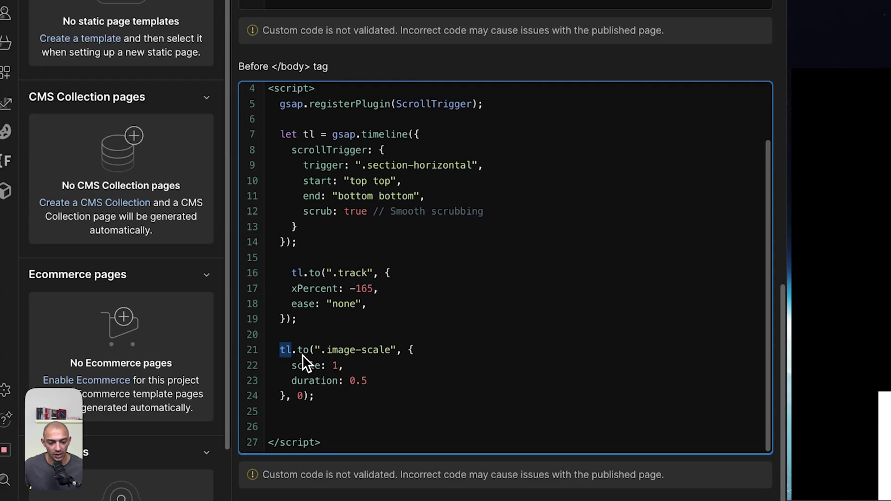
Add a trailing comma after duration 0.5 in the image-scale tween and review its class and position parameter
drag(362, 351, 391, 349)
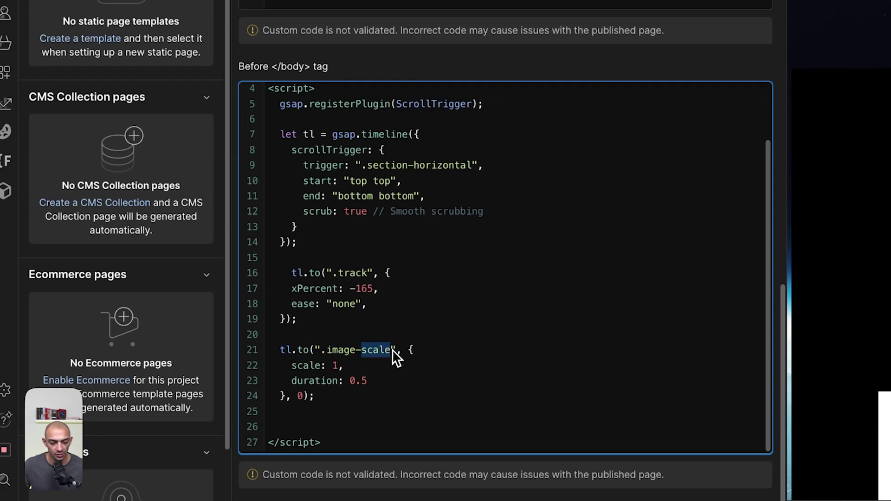
click(367, 372)
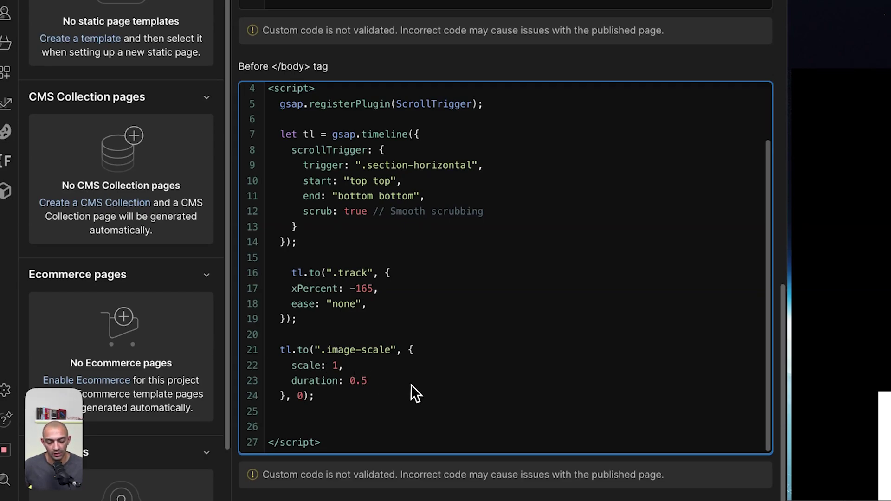
text(,)
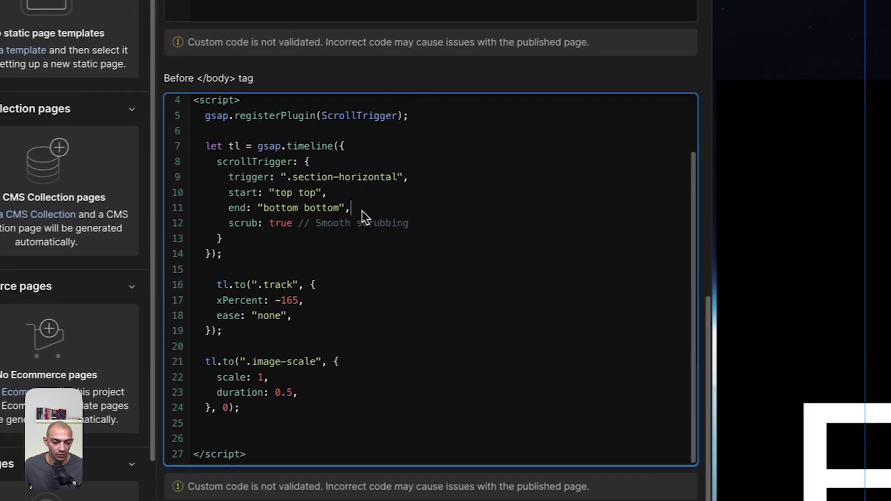
drag(424, 195, 356, 165)
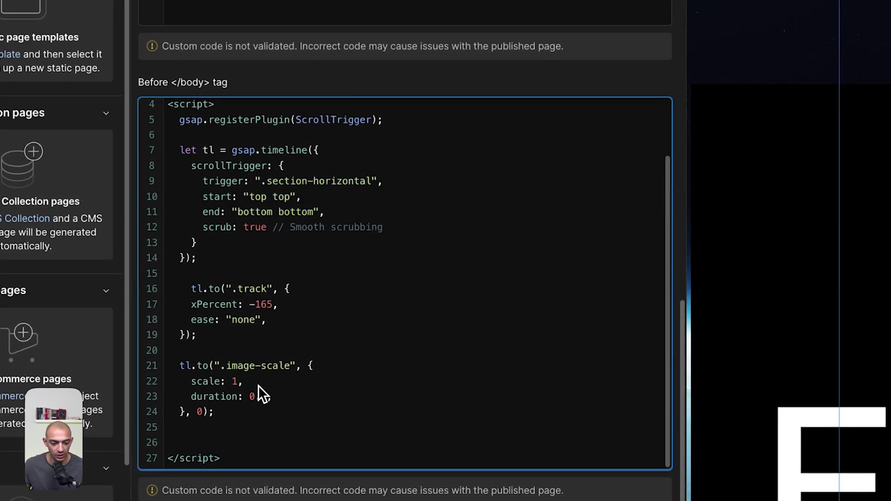
click(200, 411)
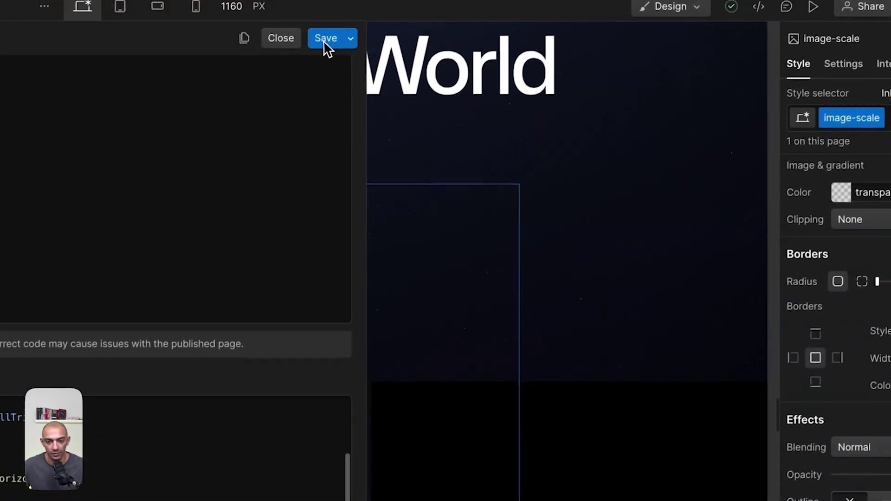
Save the Home page settings with the image-scale tween and publish the site
click(325, 42)
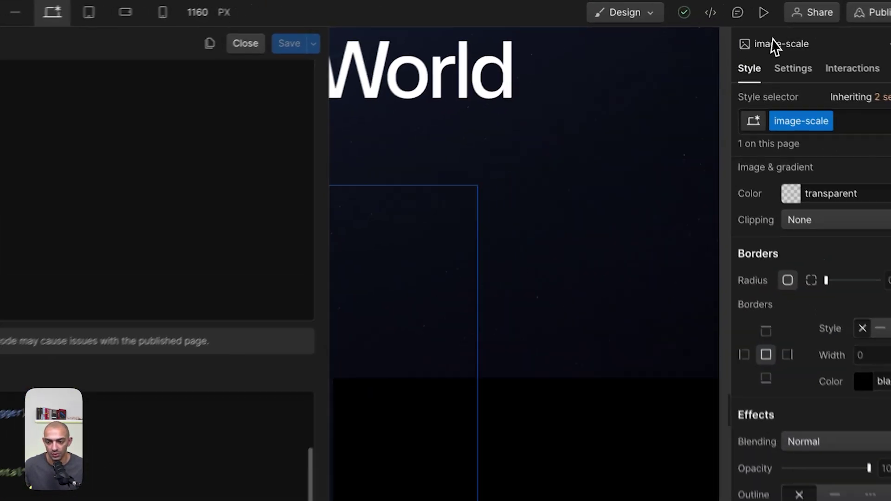
click(863, 5)
click(833, 172)
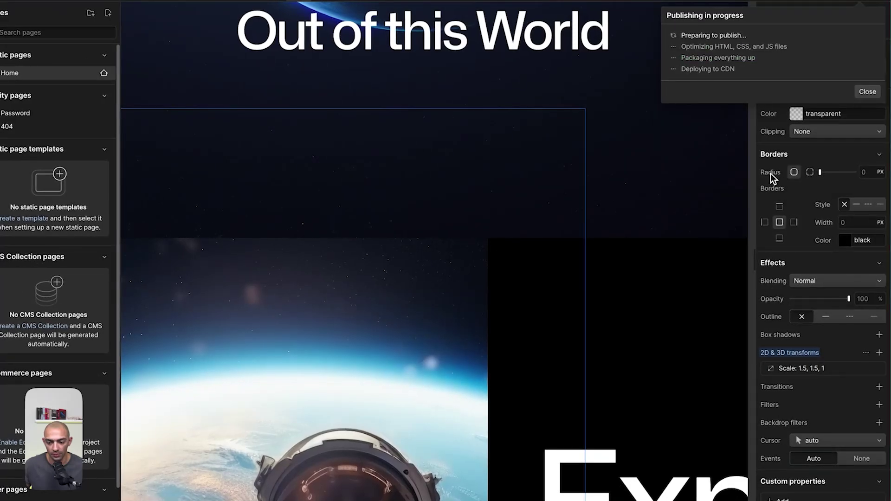
Scroll through the published page to check the astronaut image's scaling along with the track's horizontal movement
key(ctrl+Tab)
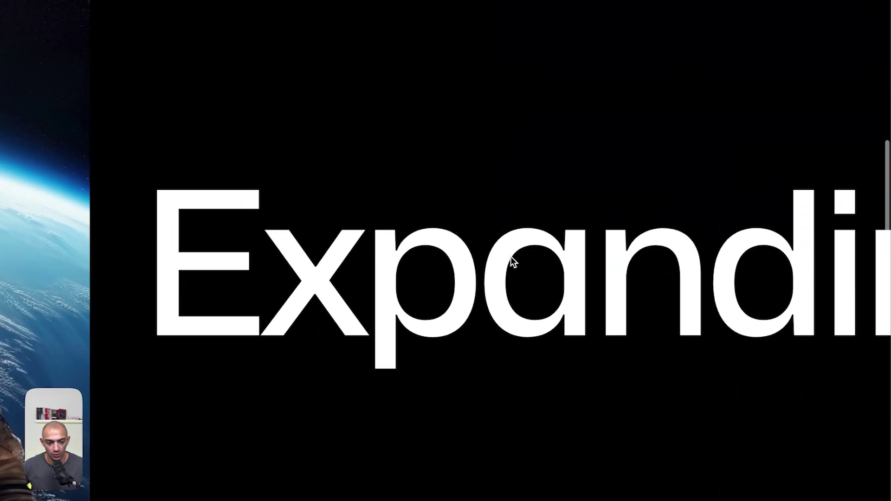
scroll(511, 257, up, 2)
scroll(510, 256, down, 10)
scroll(510, 256, up, 8)
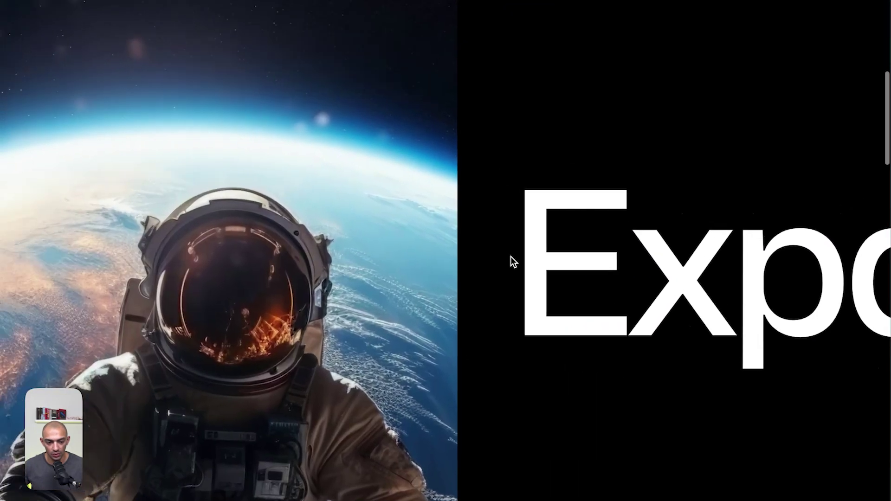
scroll(510, 256, down, 2)
scroll(509, 256, down, 5)
scroll(510, 256, up, 7)
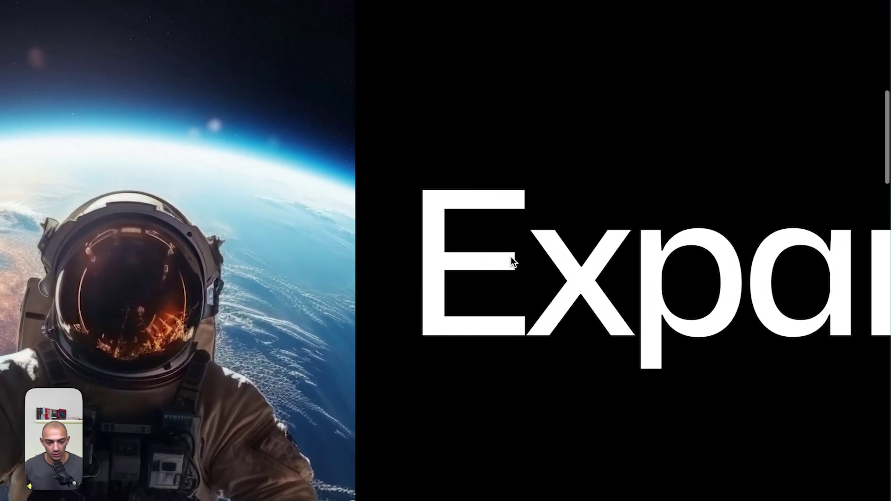
scroll(510, 256, down, 2)
scroll(510, 256, down, 15)
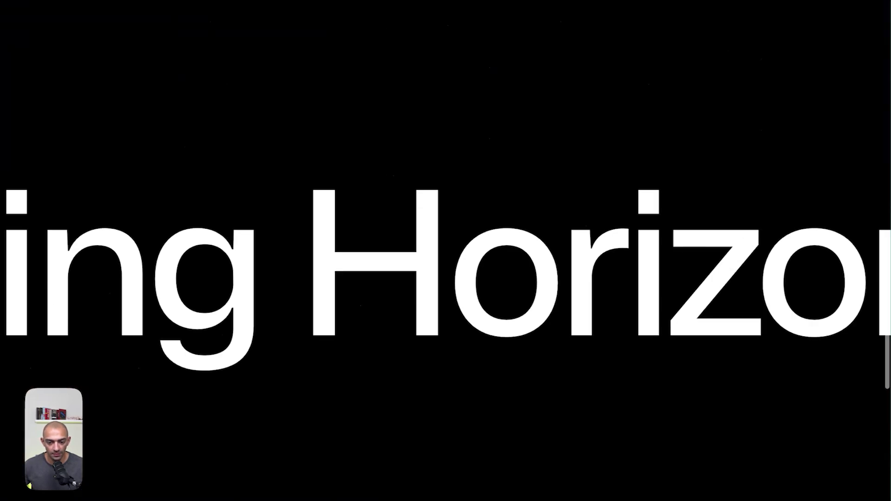
scroll(516, 252, up, 15)
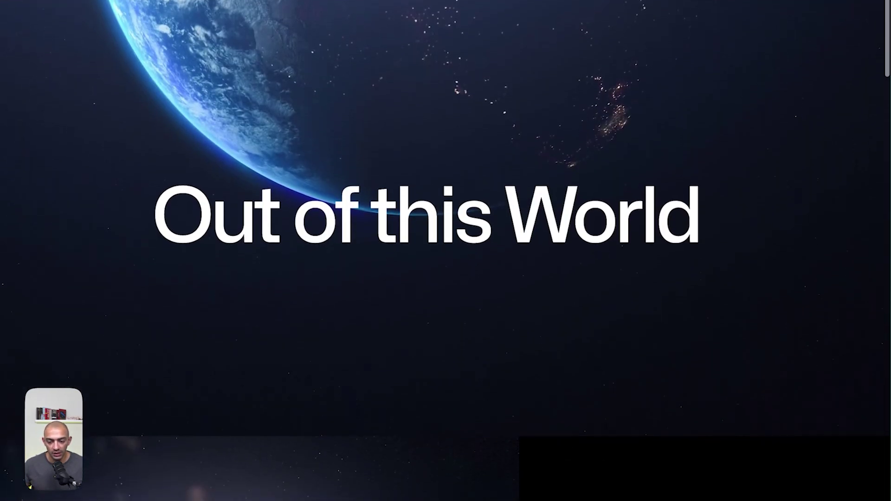
Return to the Designer and reopen the Home page's custom code before the closing body tag
key(ctrl+Tab)
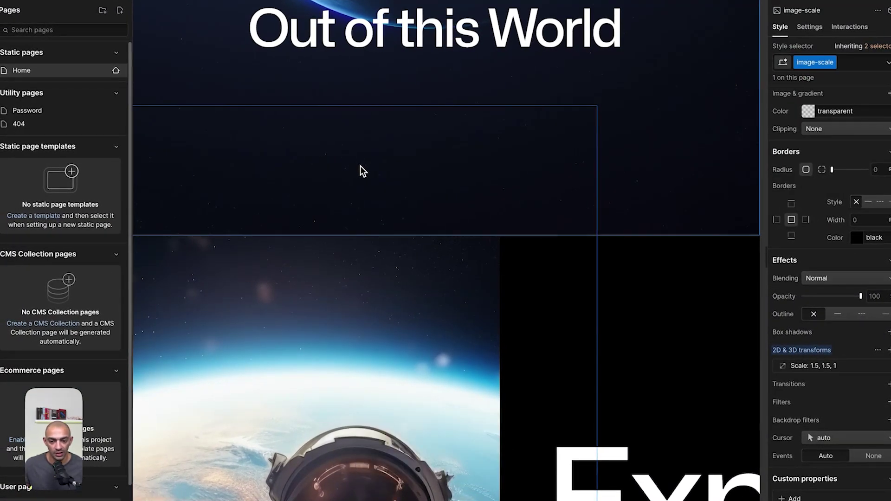
click(359, 166)
key(z)
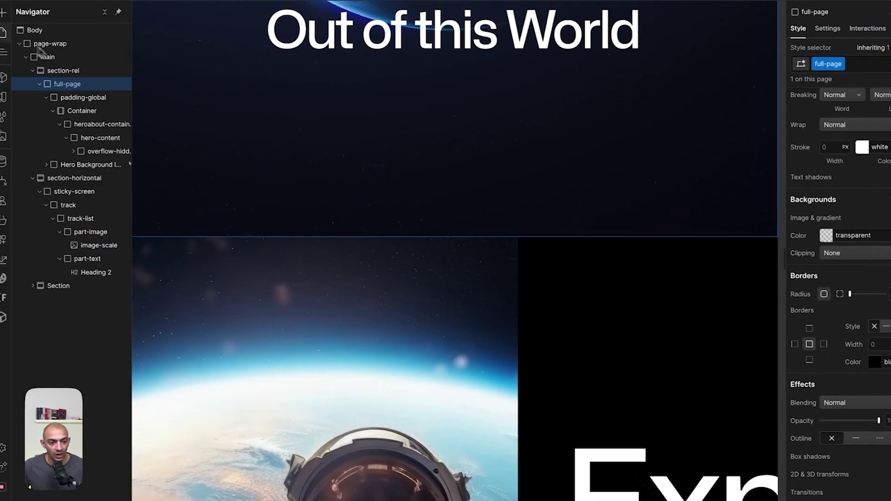
click(14, 33)
click(145, 74)
scroll(395, 343, down, 15)
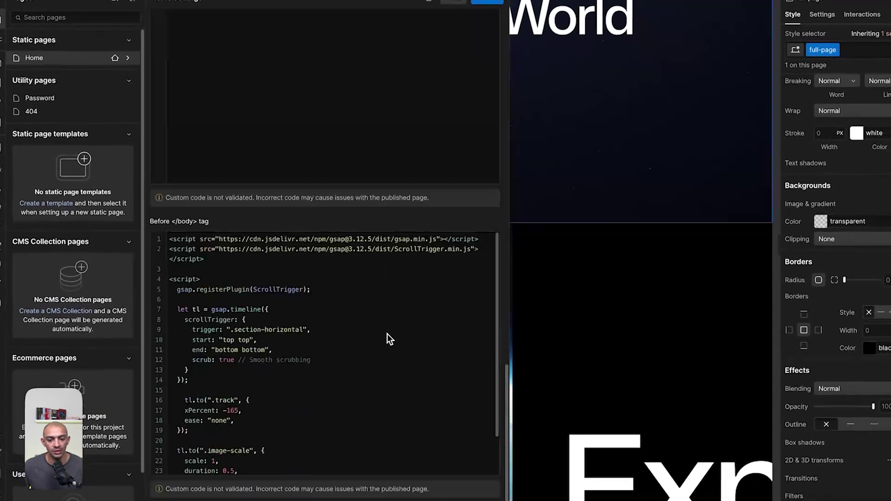
Paste the Lenis 1.1.14 script tag from unpkg below the ScrollTrigger script tag, set off with blank lines
click(283, 287)
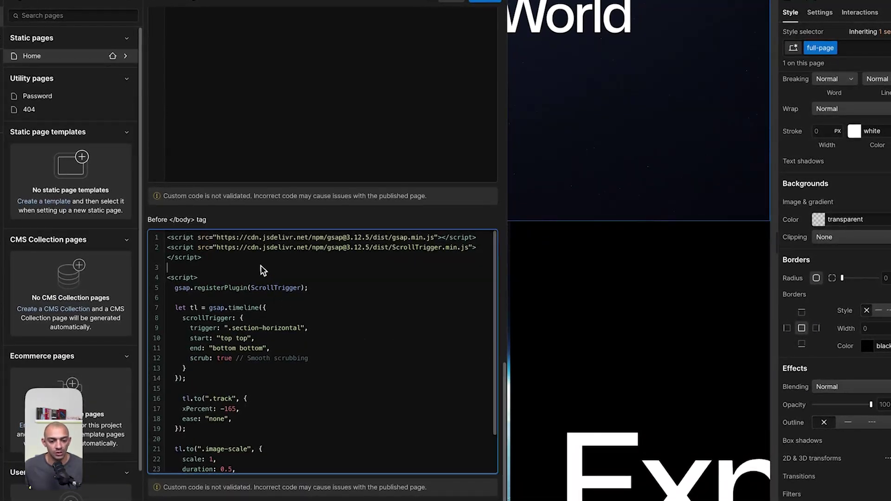
key(Return)
key(Return)
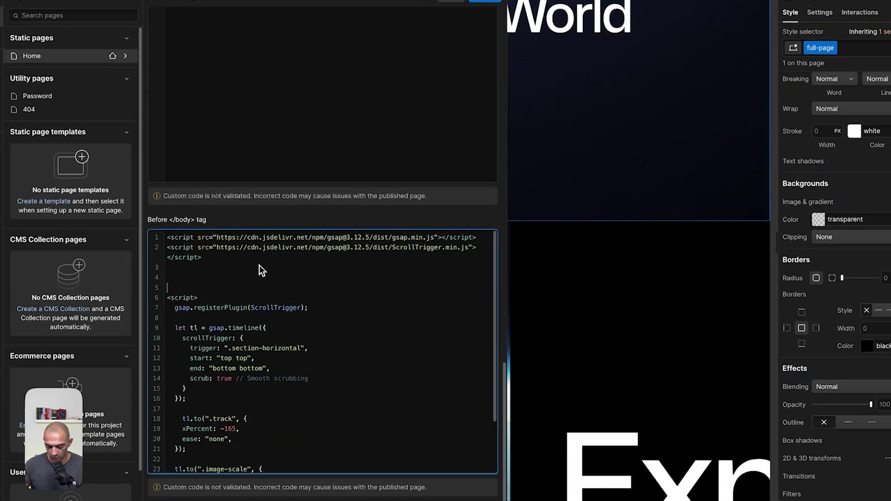
key(super+Tab)
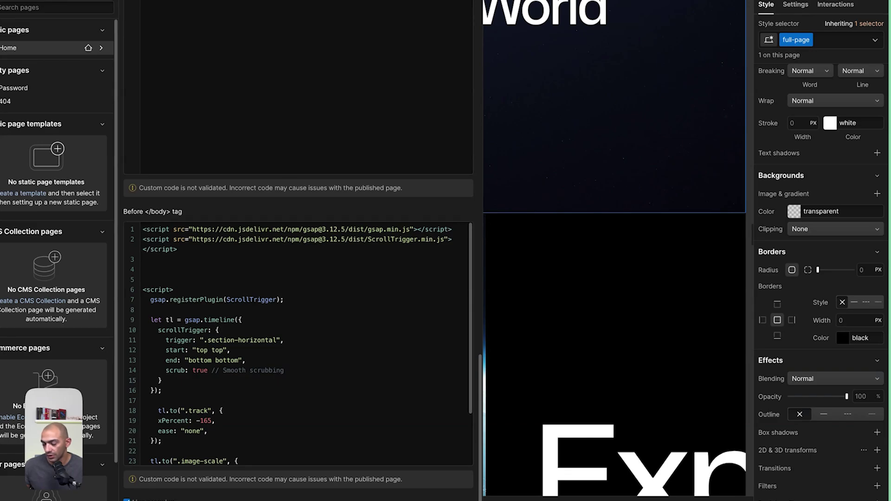
click(150, 272)
key(ctrl+v)
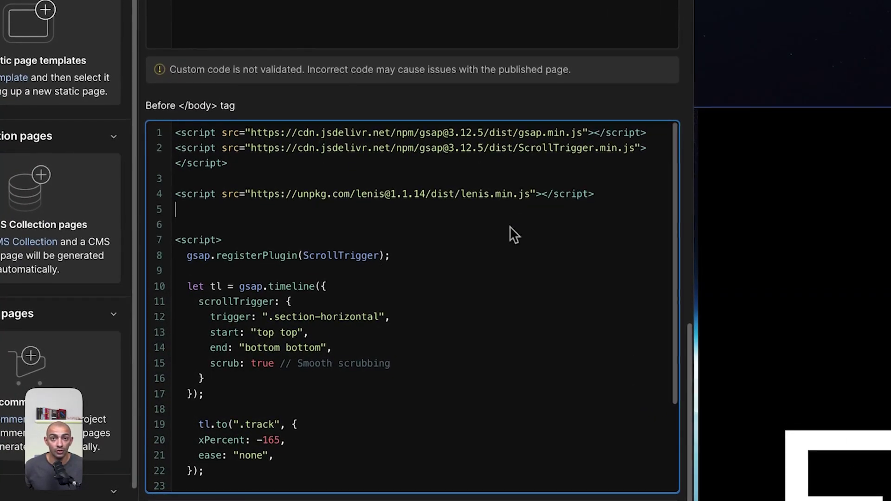
click(598, 195)
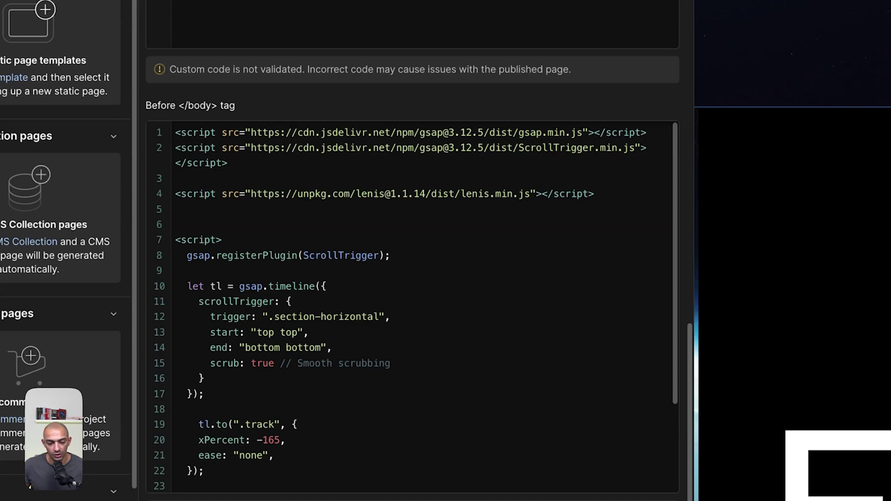
Paste the Lenis initialization with its scroll listener and requestAnimationFrame loop below the image-scale tween
scroll(310, 279, down, 2)
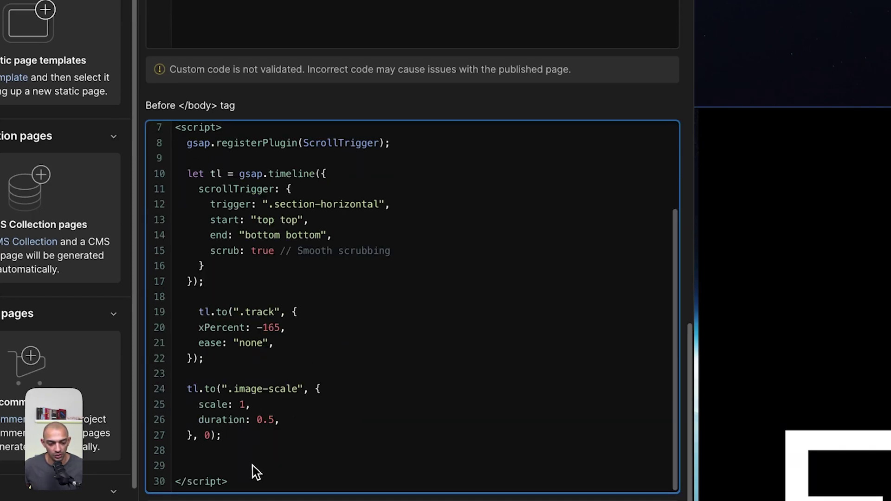
text(// Initialize Lenis const lenis = new Lenis();  // Listen for the scroll event and log the event data lenis.on('scroll', (e) => {   console.log(e); });  // Use requestAnimationFrame to continuously update the scroll function raf(time) {   lenis.raf(time);   requestAnimationFrame(raf); }  requestAnimationFrame(raf);)
scroll(342, 343, down, 2)
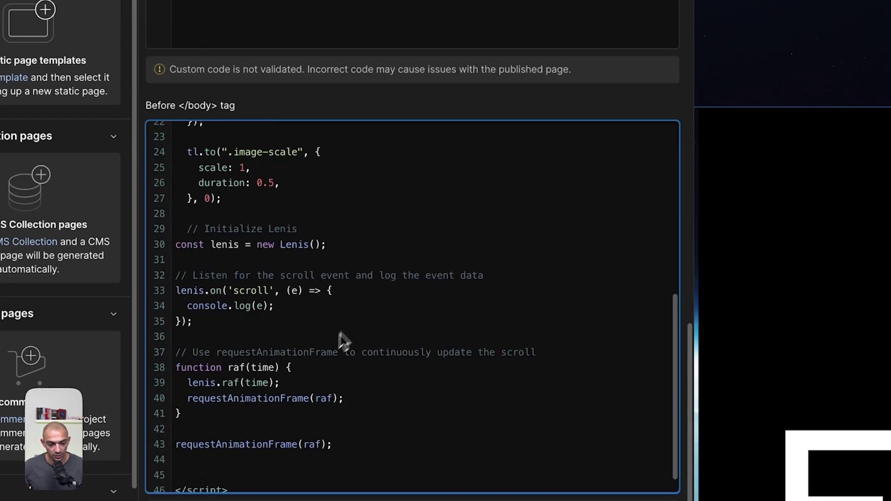
Save the Home page's custom code with the Lenis initialization and publish the site to the staging domain
drag(190, 227, 328, 448)
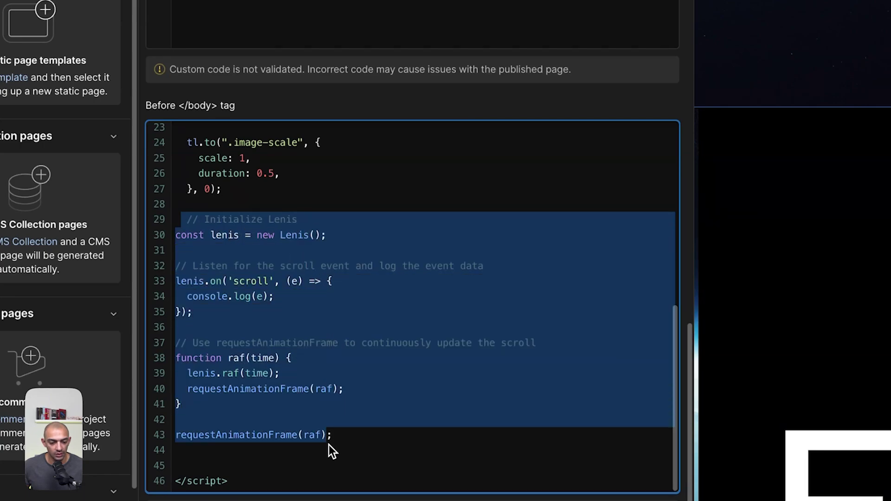
click(365, 447)
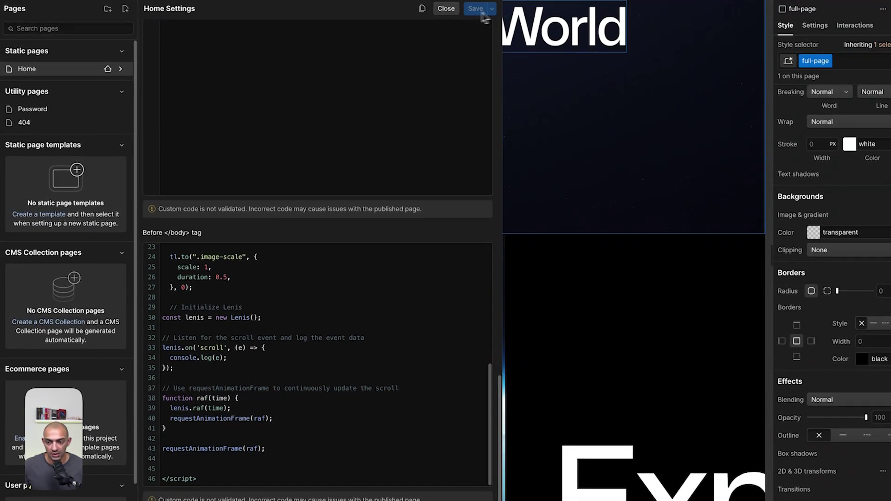
click(485, 17)
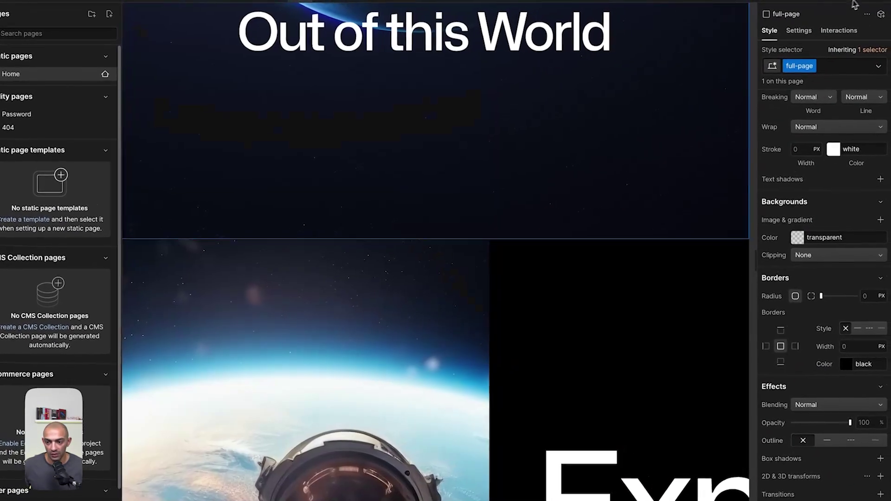
key(shift+p)
click(825, 174)
Reload the published page and scroll through it in both directions to check the Lenis smooth scrolling
key(super+r)
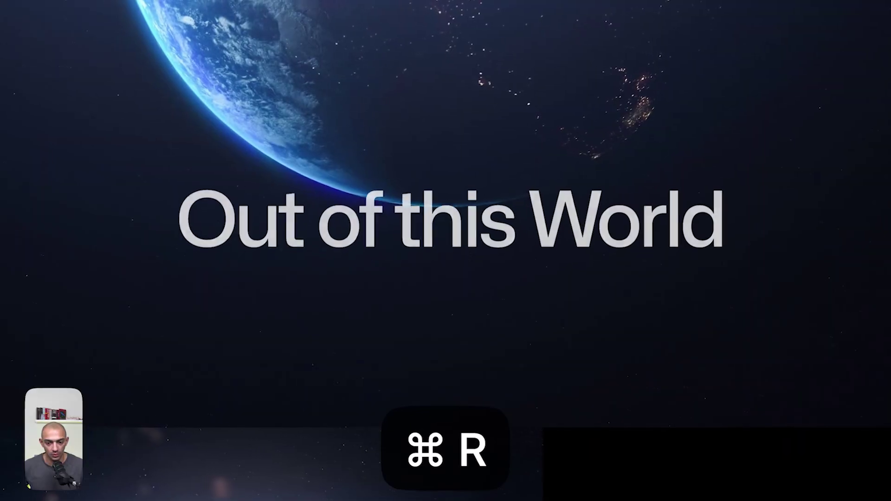
scroll(518, 47, down, 15)
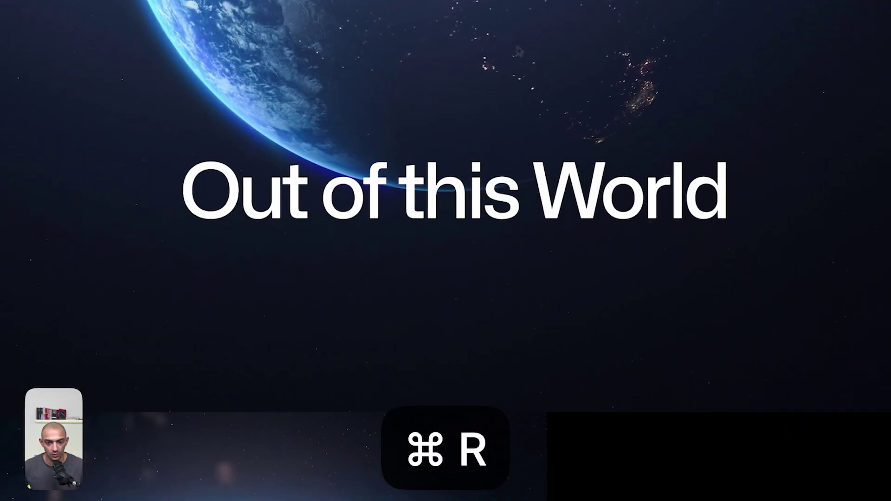
scroll(518, 46, down, 5)
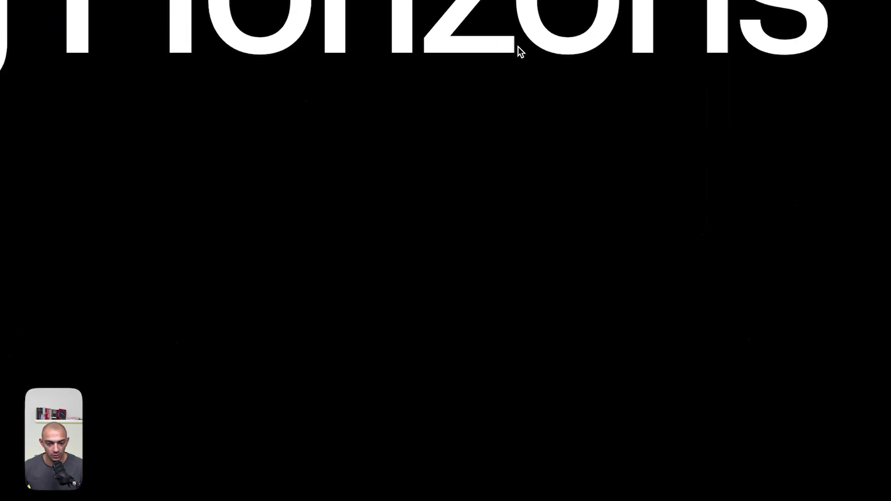
scroll(518, 47, up, 15)
scroll(518, 47, down, 10)
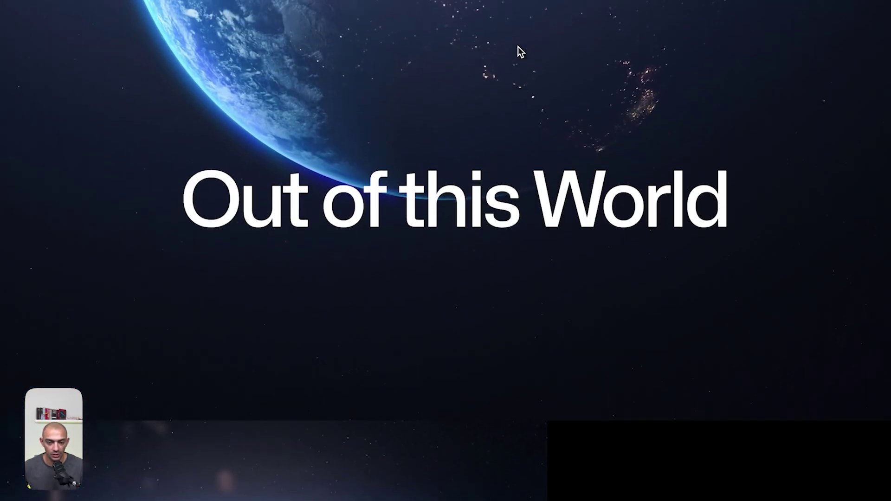
scroll(518, 47, up, 10)
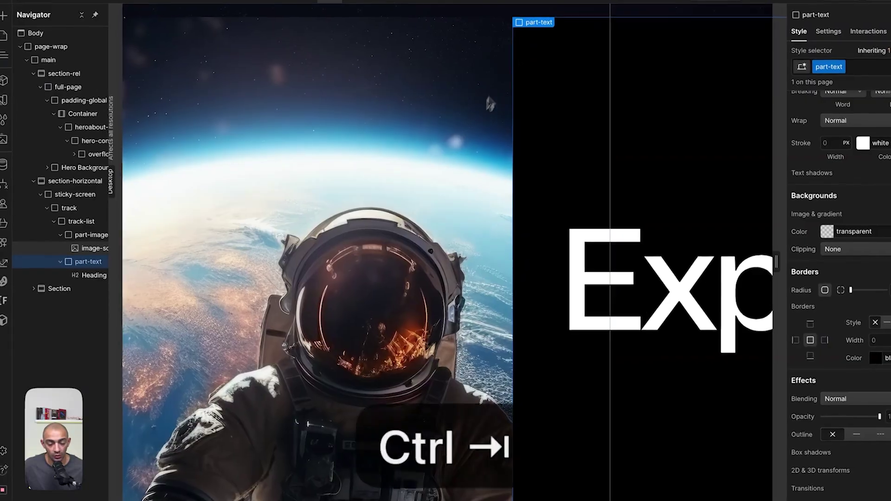
Copy the whole GSAP ScrollTrigger setup snippet from the Lenis page on GitHub
click(289, 109)
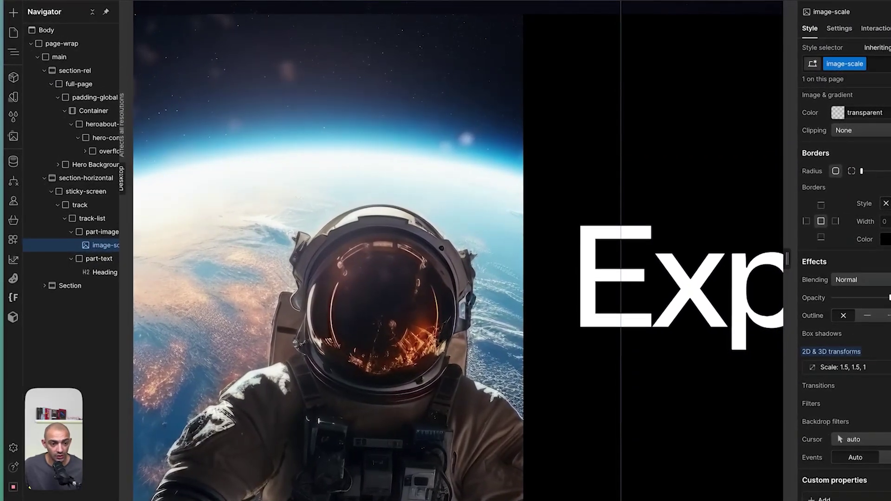
key(super+s)
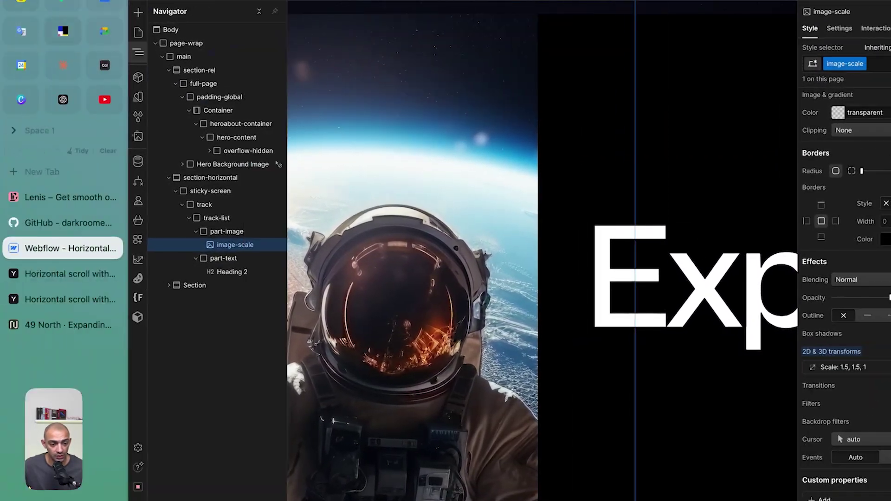
click(52, 218)
drag(348, 413, 178, 188)
key(ctrl+c)
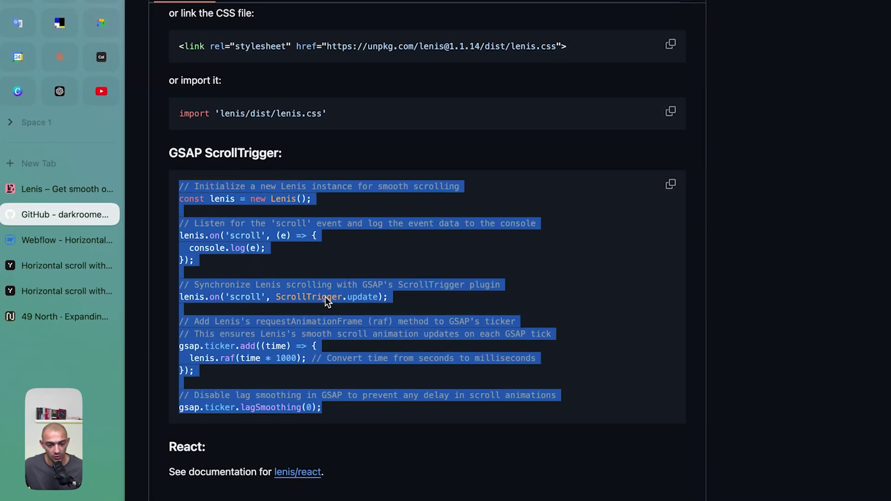
Return to the Designer and reopen the Home page's custom code at the Lenis block before the closing body tag
click(55, 241)
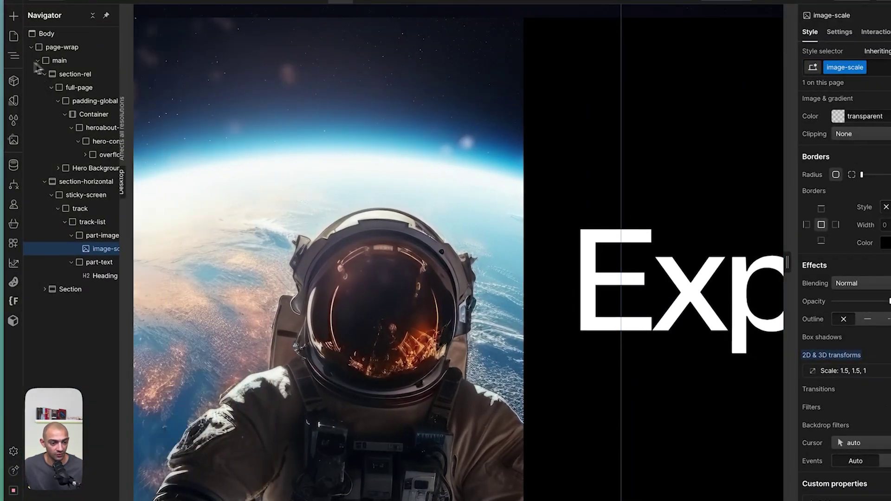
click(11, 39)
click(144, 75)
scroll(470, 288, down, 15)
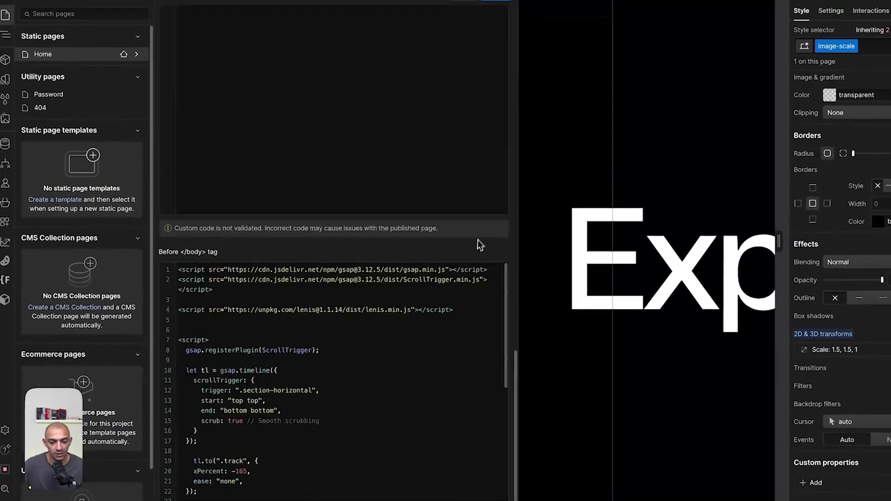
scroll(463, 268, down, 2)
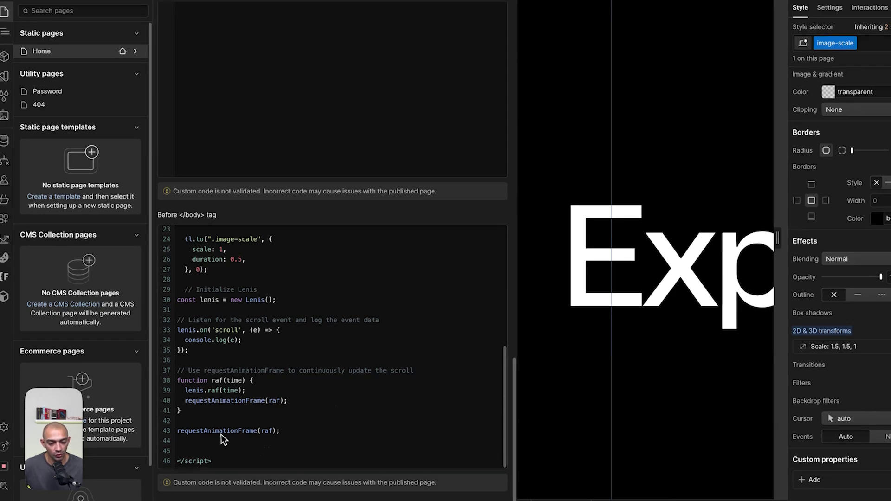
Replace the basic Lenis initialization with the GSAP ScrollTrigger version that uses ScrollTrigger.update, gsap.ticker.add and lagSmoothing(0)
drag(209, 445, 170, 307)
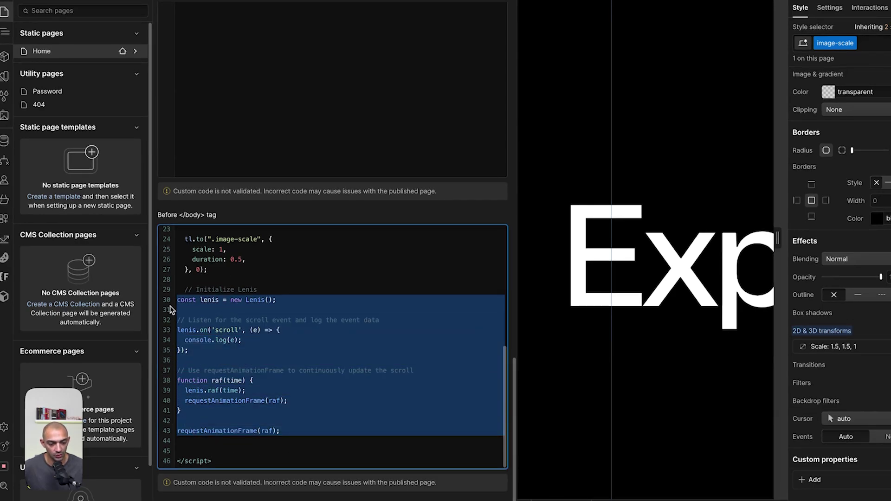
key(ctrl+v)
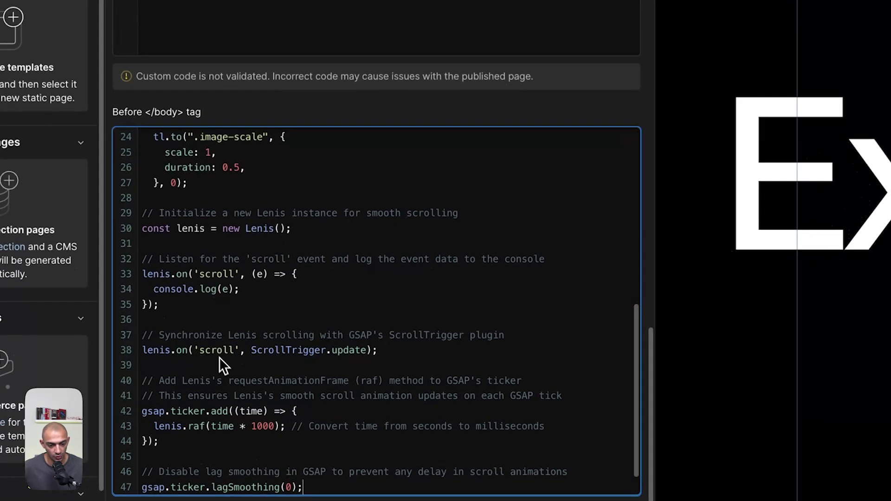
scroll(295, 466, down, 1)
double_click(280, 319)
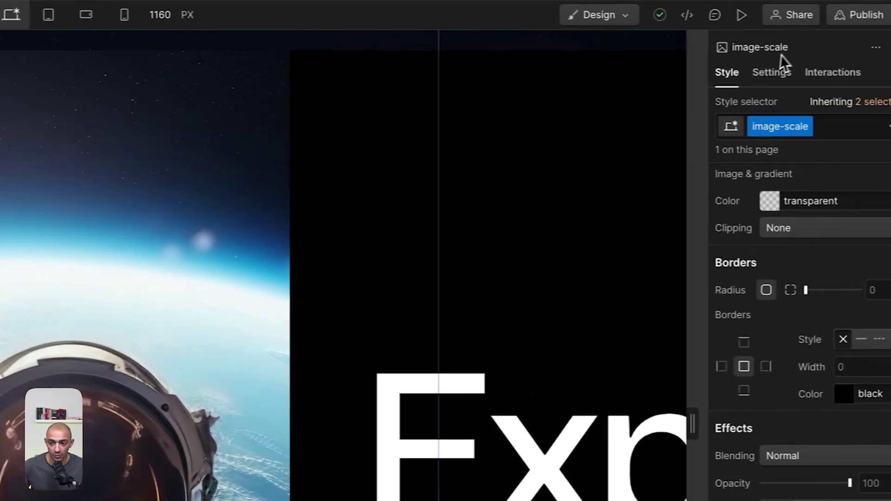
Publish the site to horizontal-gsap-lenis.webflow.io and open the live page
click(854, 11)
click(754, 292)
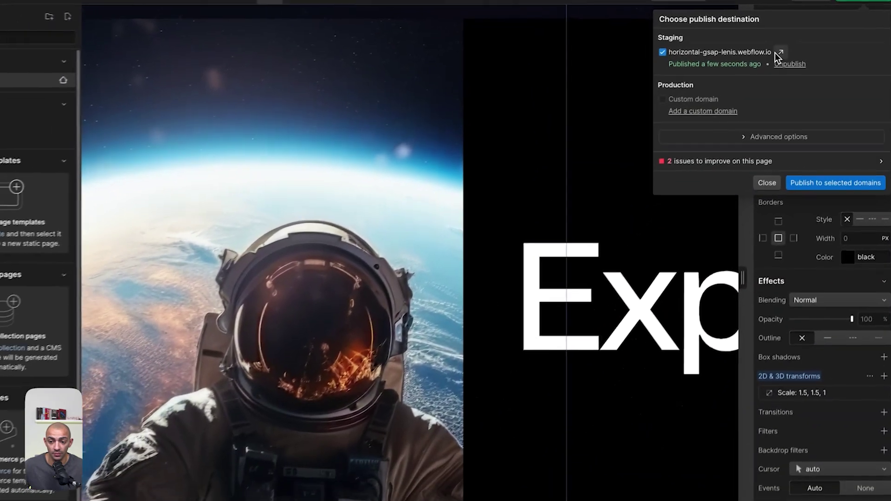
click(776, 52)
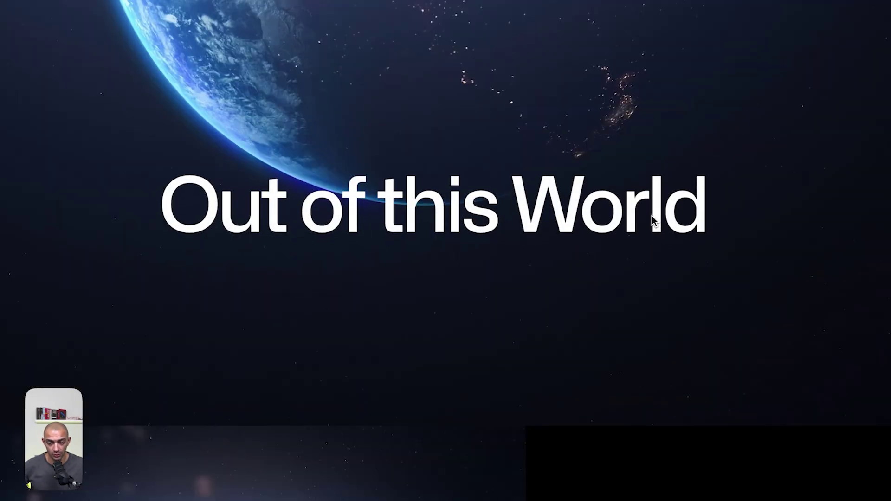
Scroll the newly published page down to its closing section and back up to test the Lenis and ScrollTrigger integration
scroll(652, 216, down, 10)
scroll(652, 216, down, 8)
scroll(651, 216, up, 20)
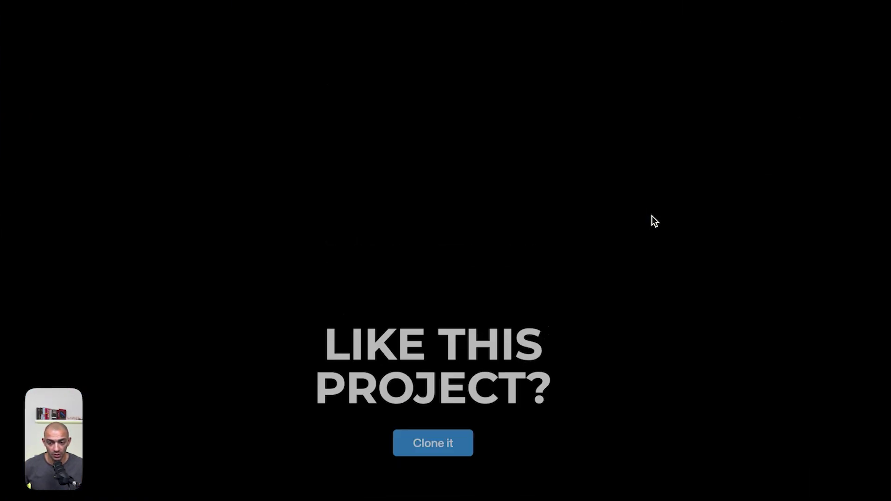
Compare the scrolling feel of the newly published page with the previously opened version by scrolling both tabs alternately
key(ctrl+Tab)
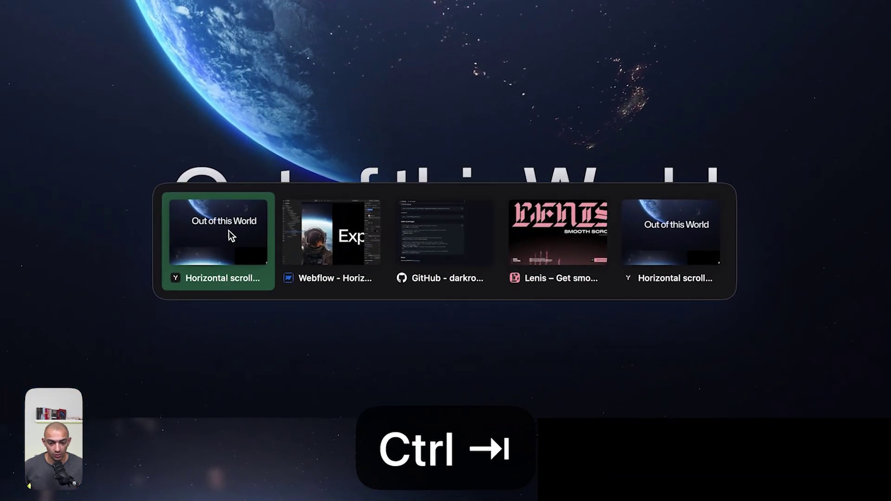
click(671, 242)
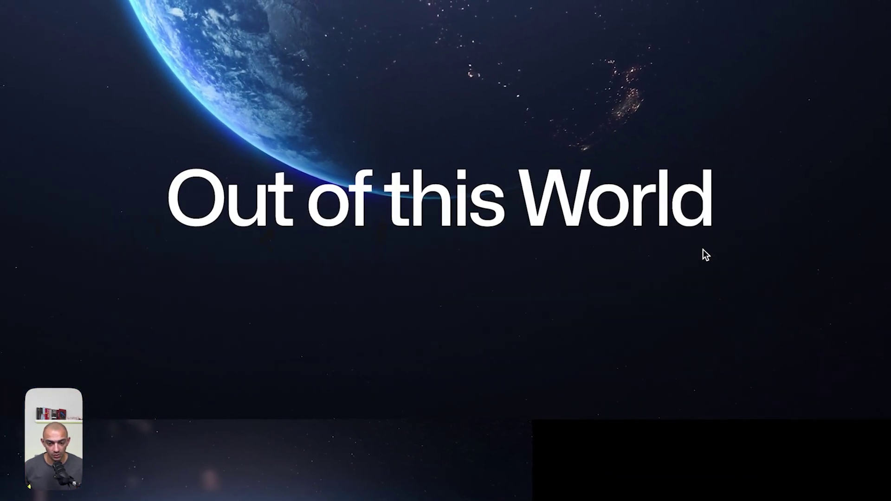
scroll(536, 262, down, 5)
scroll(534, 258, down, 10)
scroll(534, 259, up, 15)
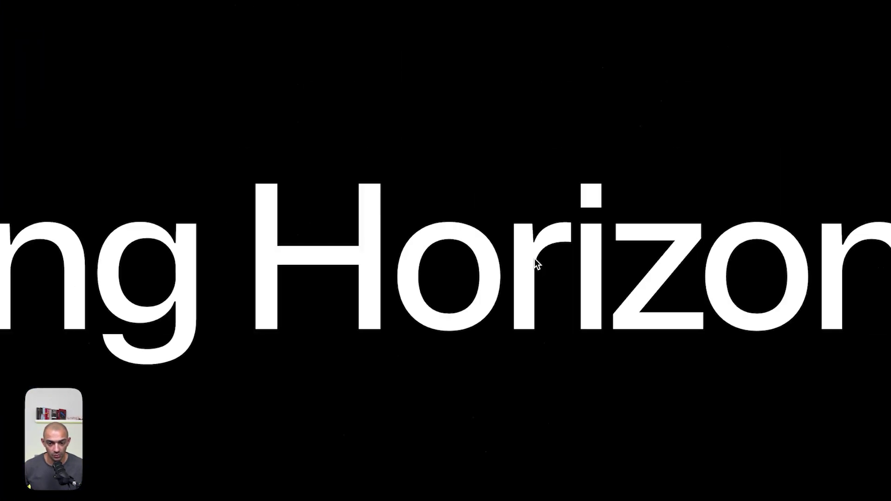
key(ctrl+Tab)
scroll(533, 258, down, 12)
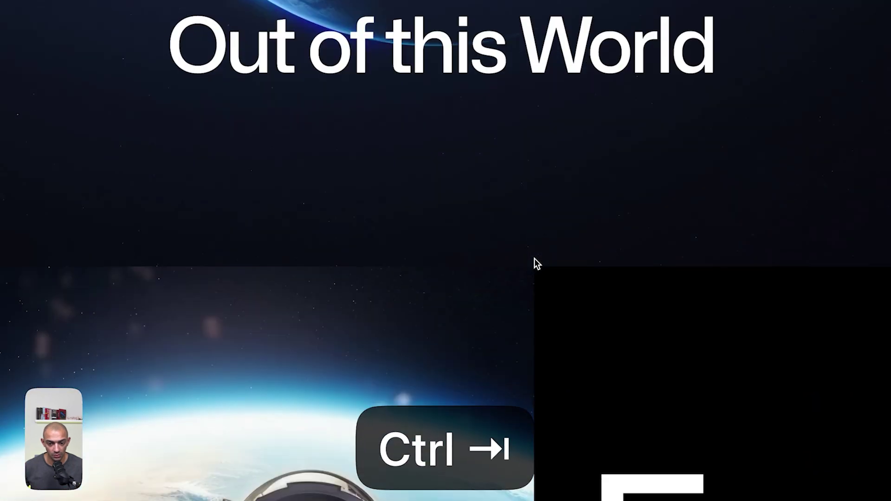
scroll(534, 259, up, 5)
key(ctrl+Tab)
scroll(534, 260, down, 8)
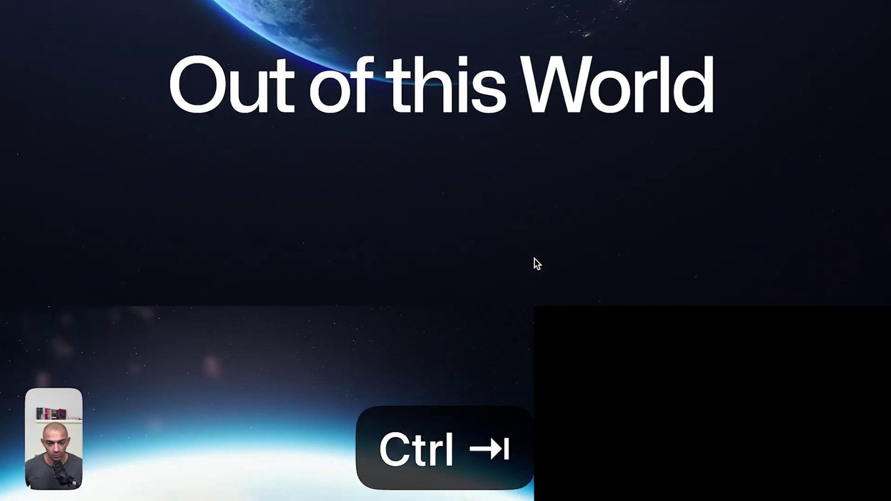
scroll(533, 259, up, 15)
key(ctrl+Tab)
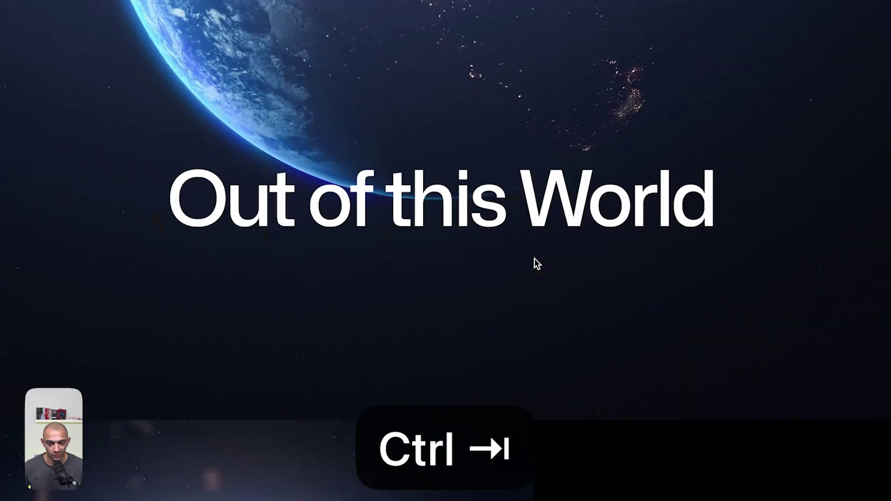
scroll(534, 258, down, 8)
key(ctrl+Tab)
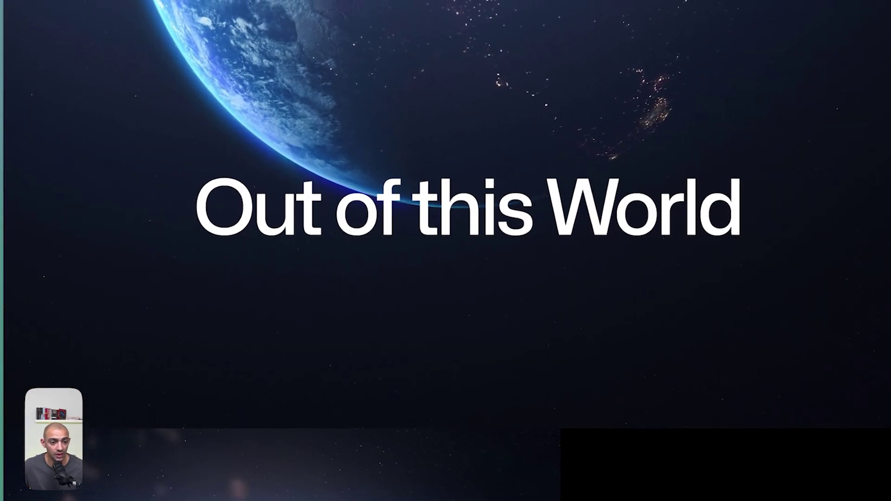
Return to the Webflow Designer, dismiss the publish dialog and select the astronaut image in the horizontal section
key(super+s)
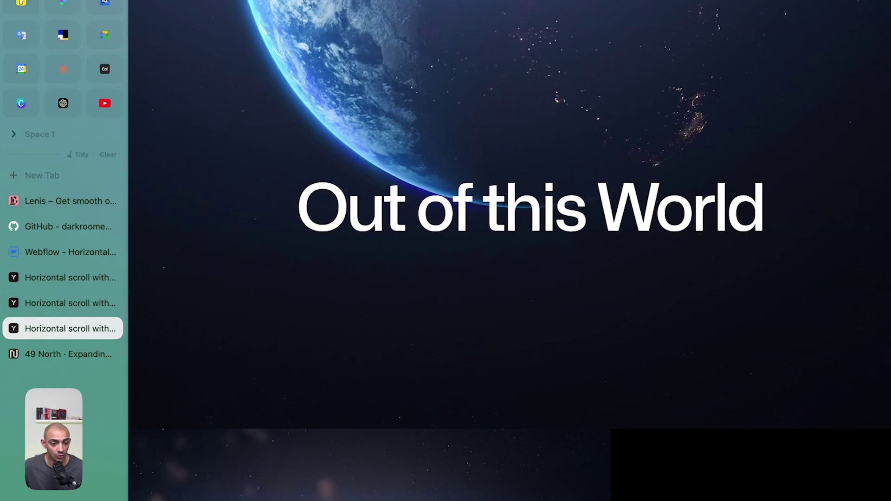
key(ctrl+Tab)
key(ctrl+Tab)
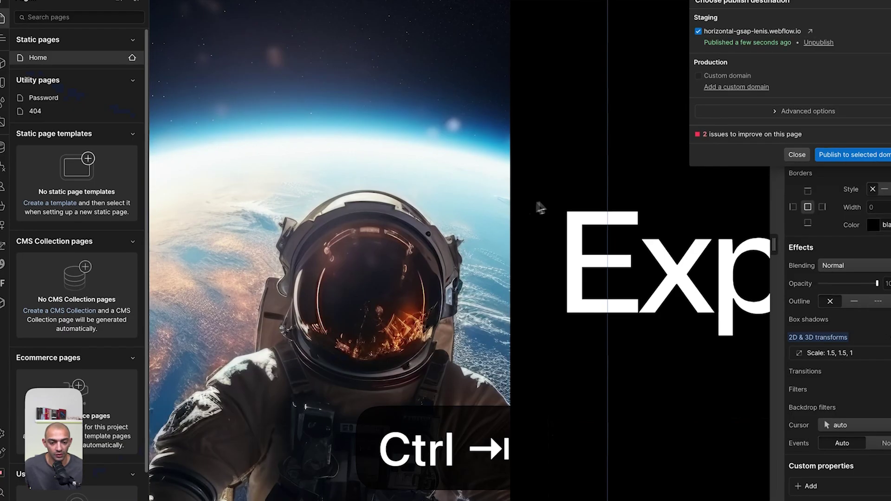
click(452, 156)
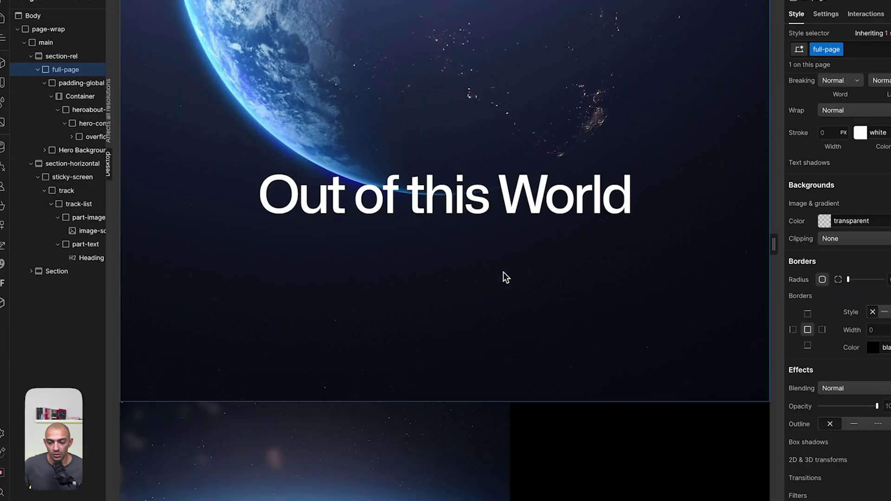
scroll(497, 274, down, 8)
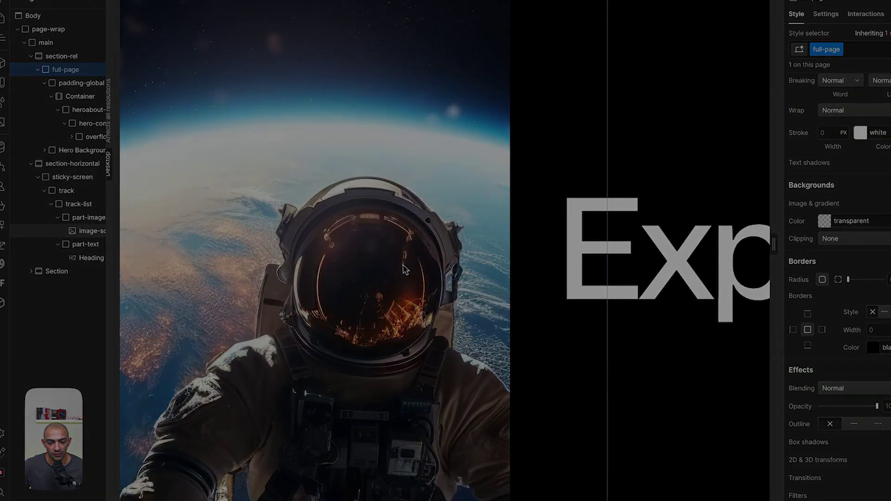
click(496, 274)
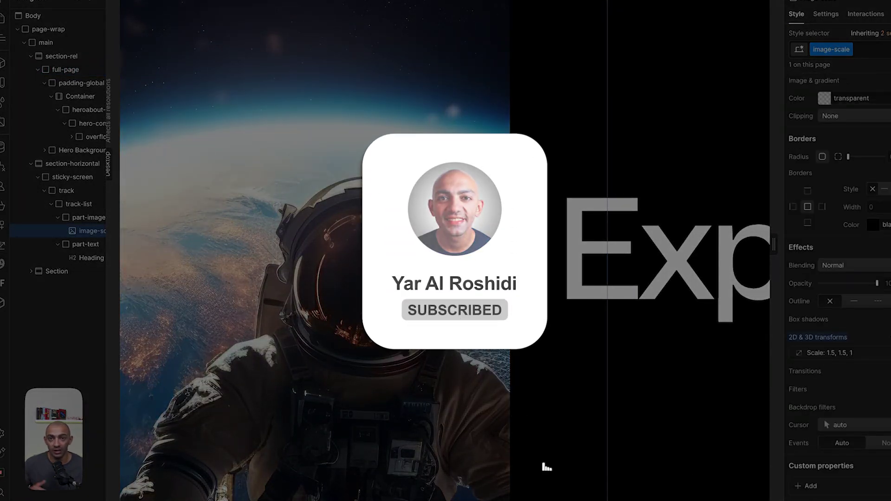